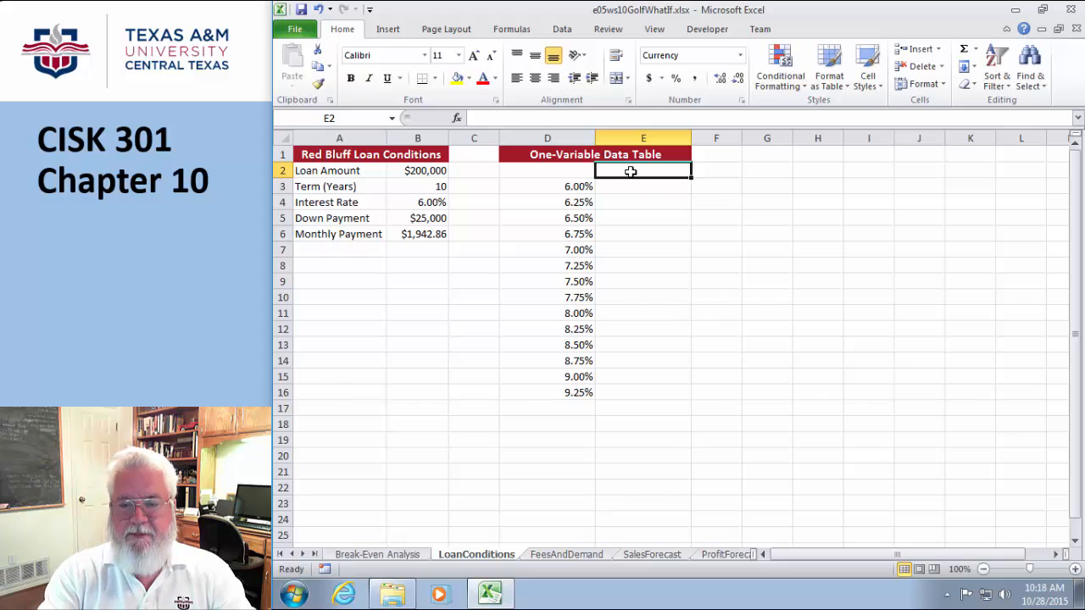
Step: Enter a formula in cell E2 that references the monthly payment in B6
{"action": "type", "text": "="}
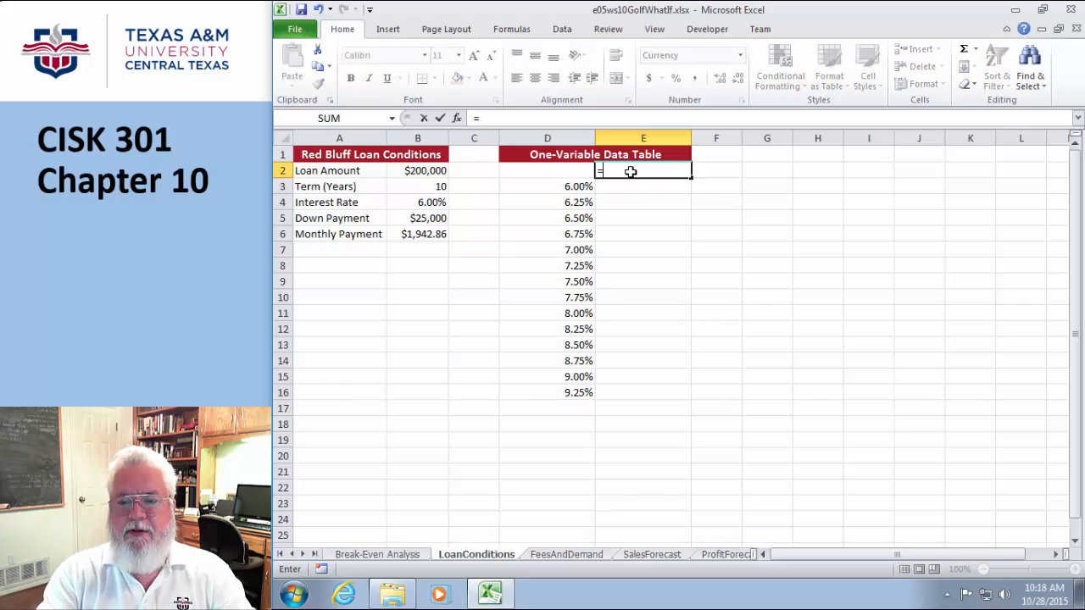
{"action": "left_click", "coordinate": [411, 234]}
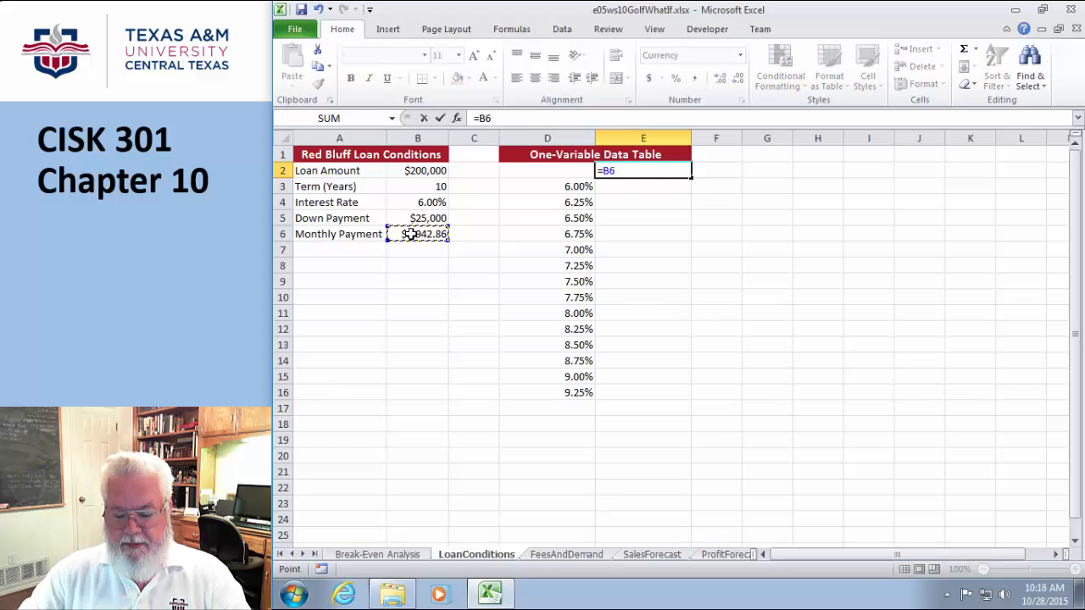
{"action": "key", "text": "Return"}
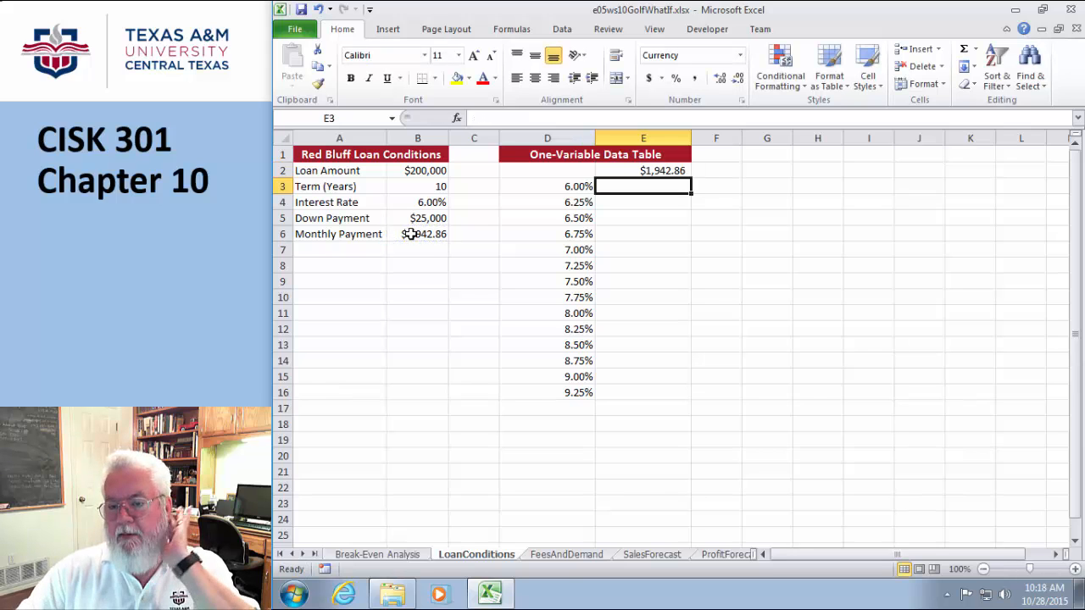
{"action": "left_click", "coordinate": [696, 326]}
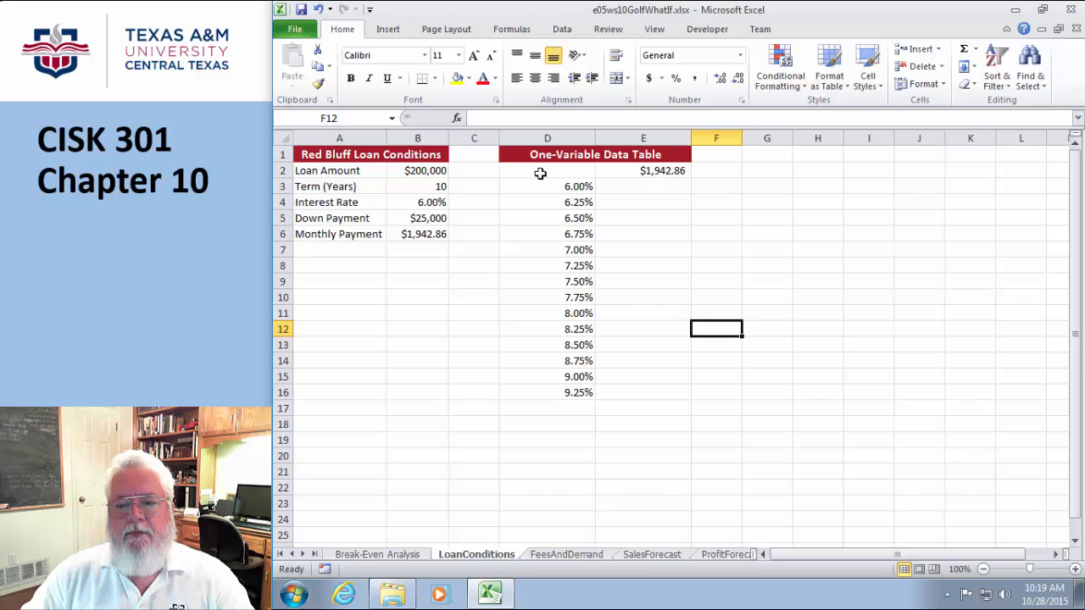
Step: Create a one-variable data table over D2:E16 using the interest rate in B4 as the column input cell
{"action": "left_click_drag", "start_coordinate": [532, 169], "coordinate": [652, 392]}
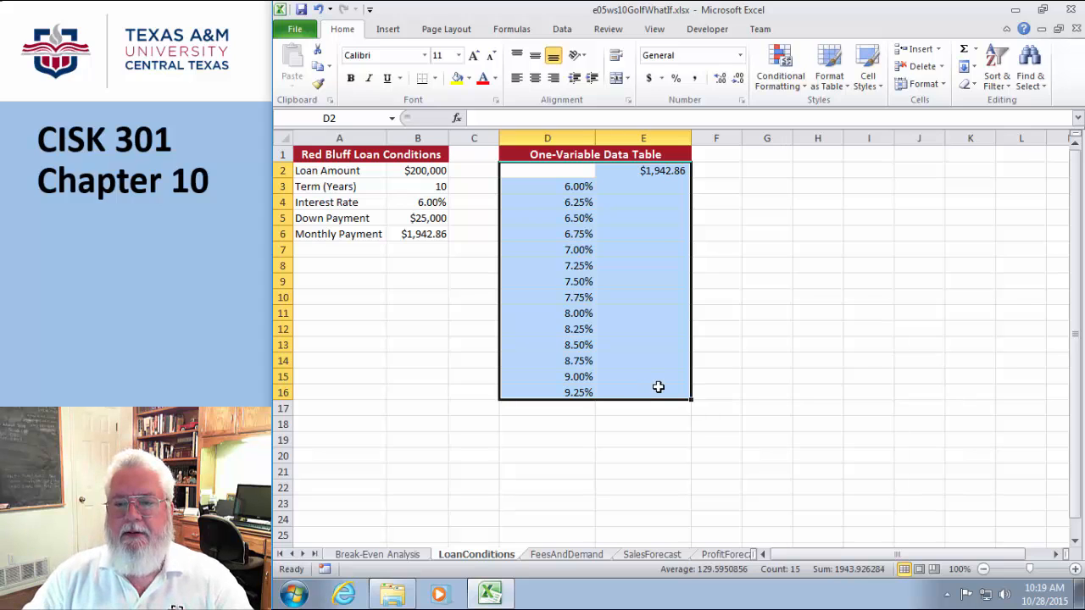
{"action": "left_click", "coordinate": [562, 31]}
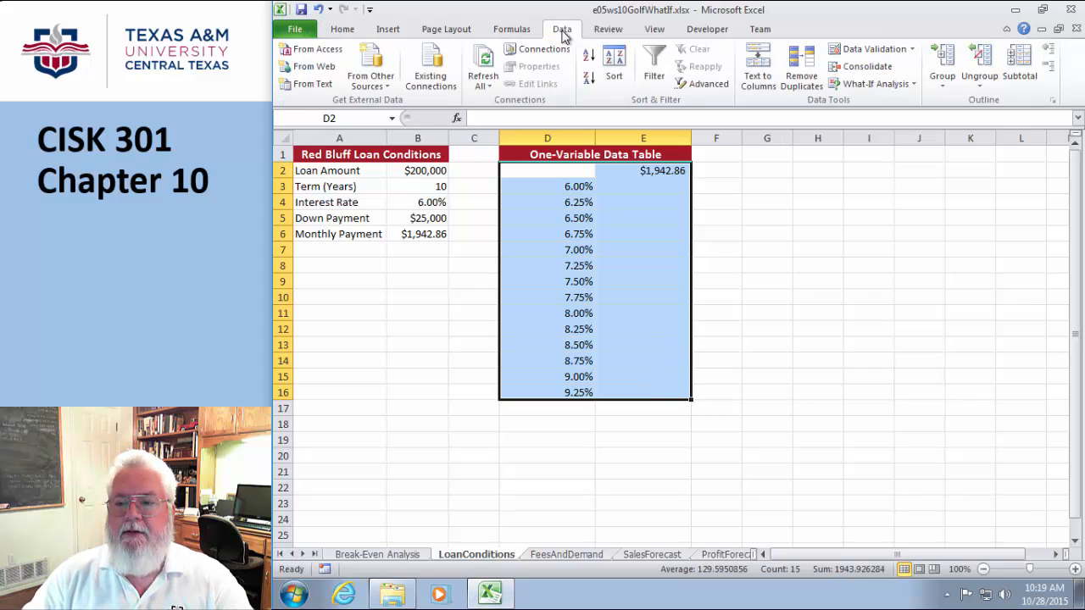
{"action": "left_click", "coordinate": [898, 82]}
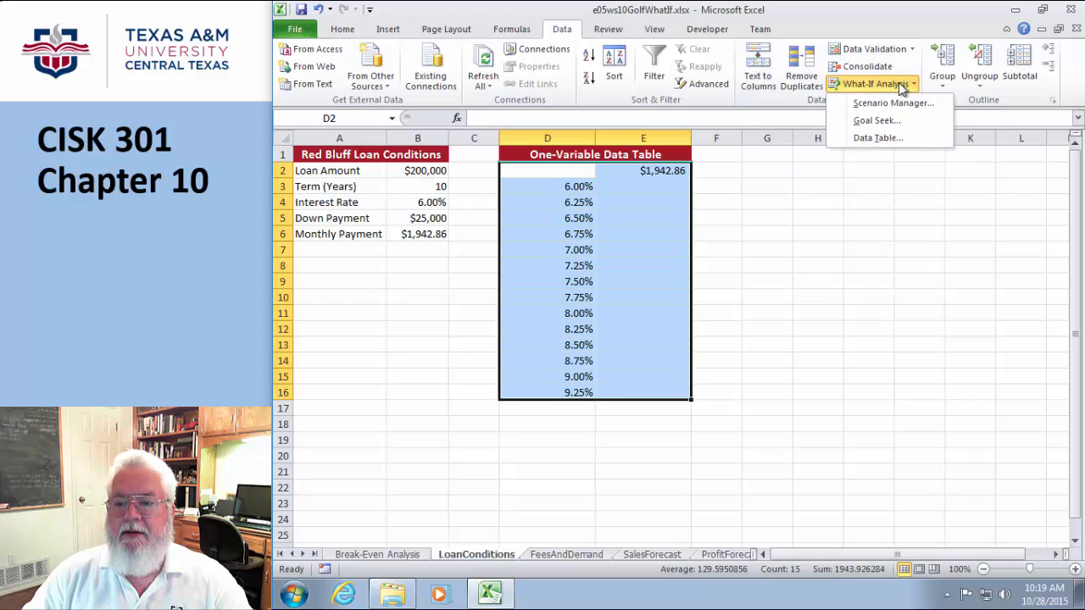
{"action": "left_click", "coordinate": [878, 138]}
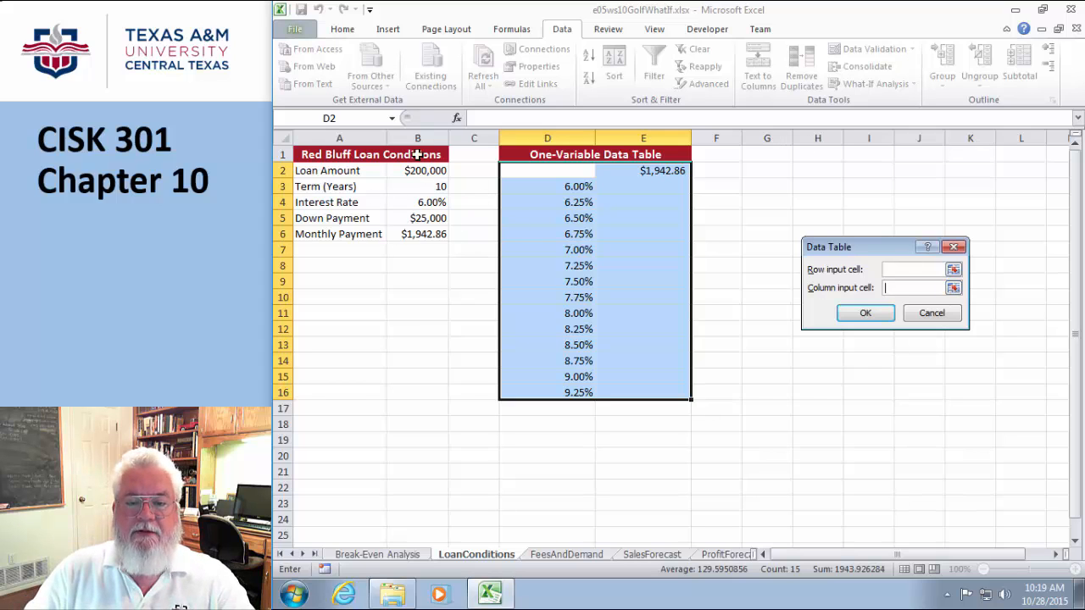
{"action": "left_click", "coordinate": [953, 287]}
{"action": "left_click", "coordinate": [425, 204]}
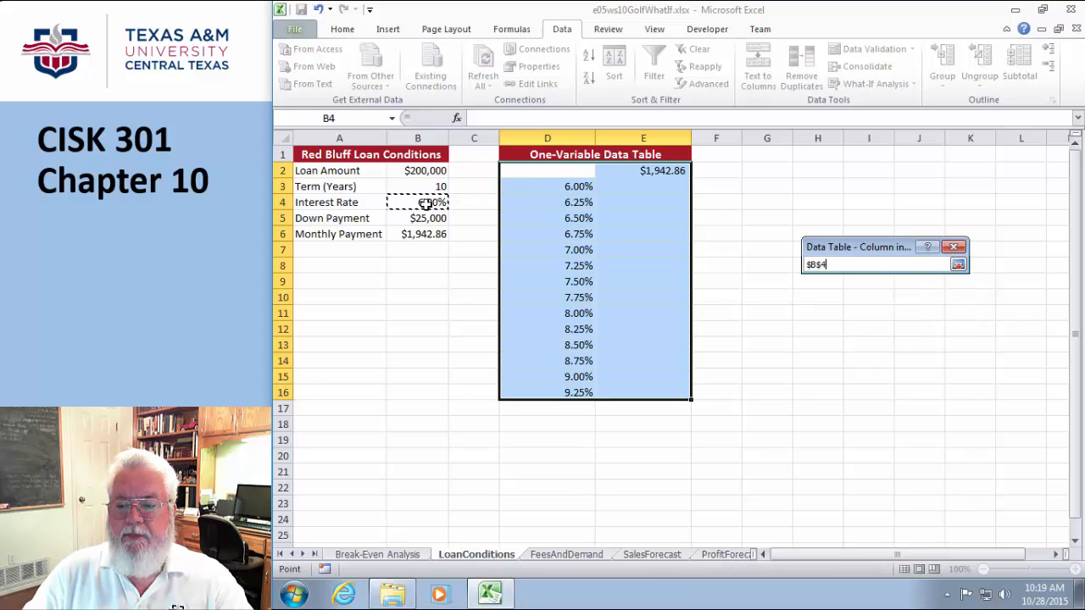
{"action": "key", "text": "Return"}
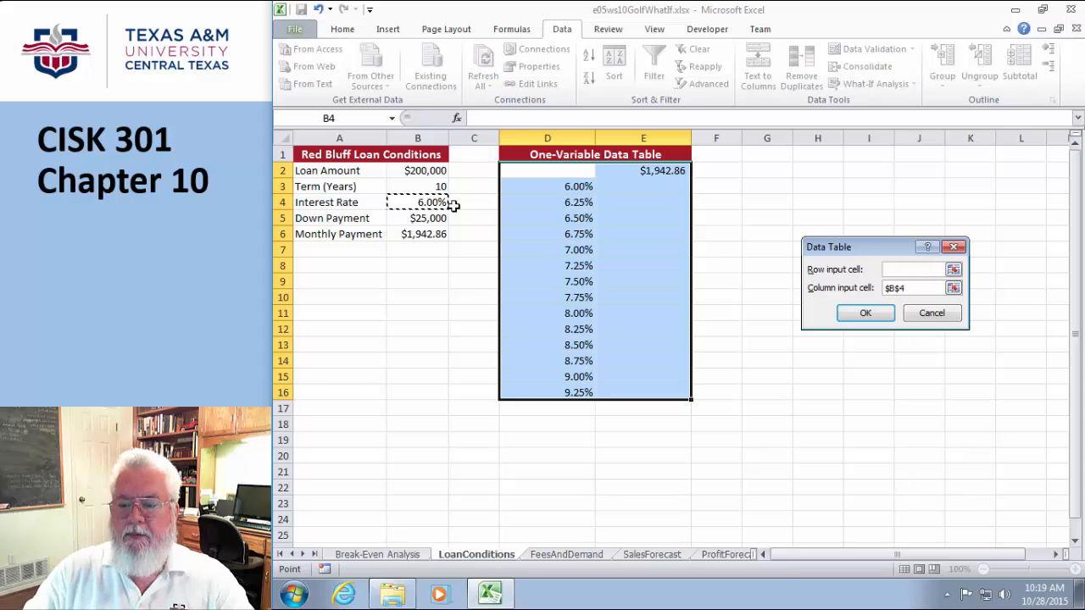
{"action": "left_click", "coordinate": [866, 313]}
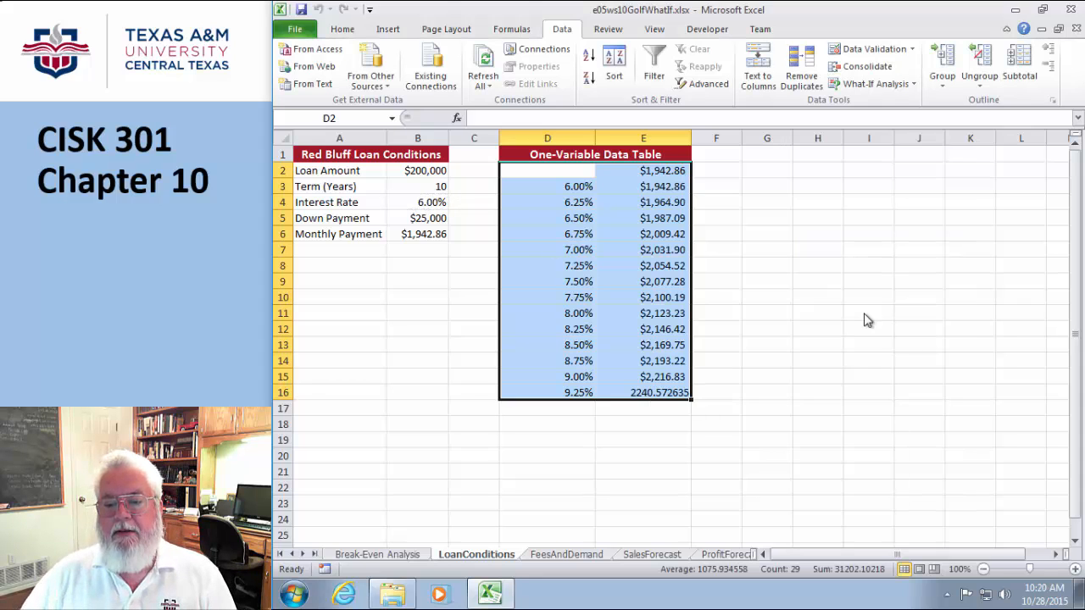
Step: Apply the Currency number format to the last payment in cell E16
{"action": "left_click", "coordinate": [669, 390]}
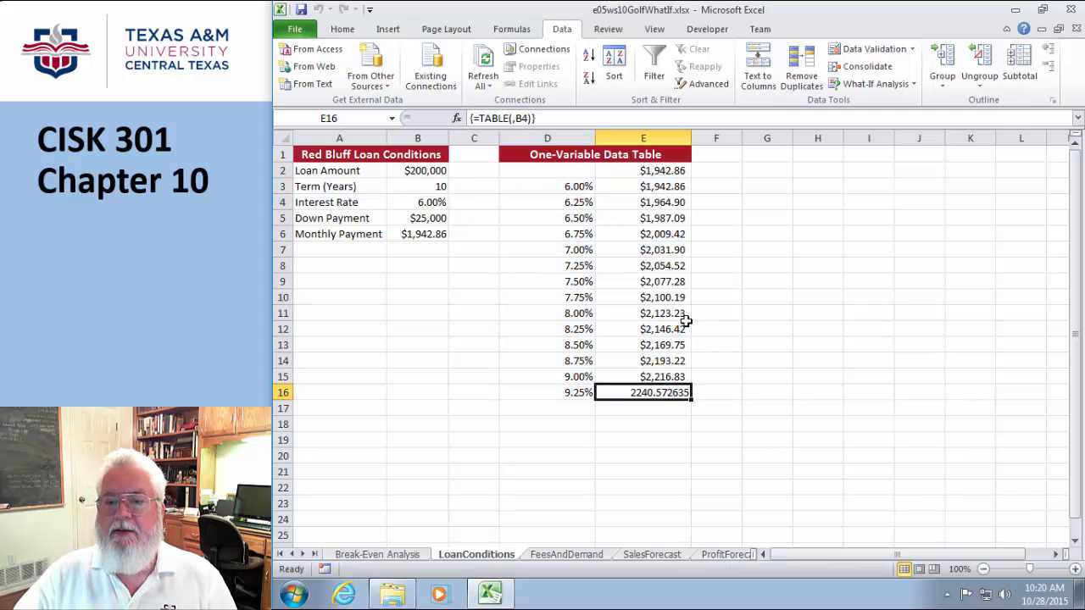
{"action": "left_click", "coordinate": [342, 30]}
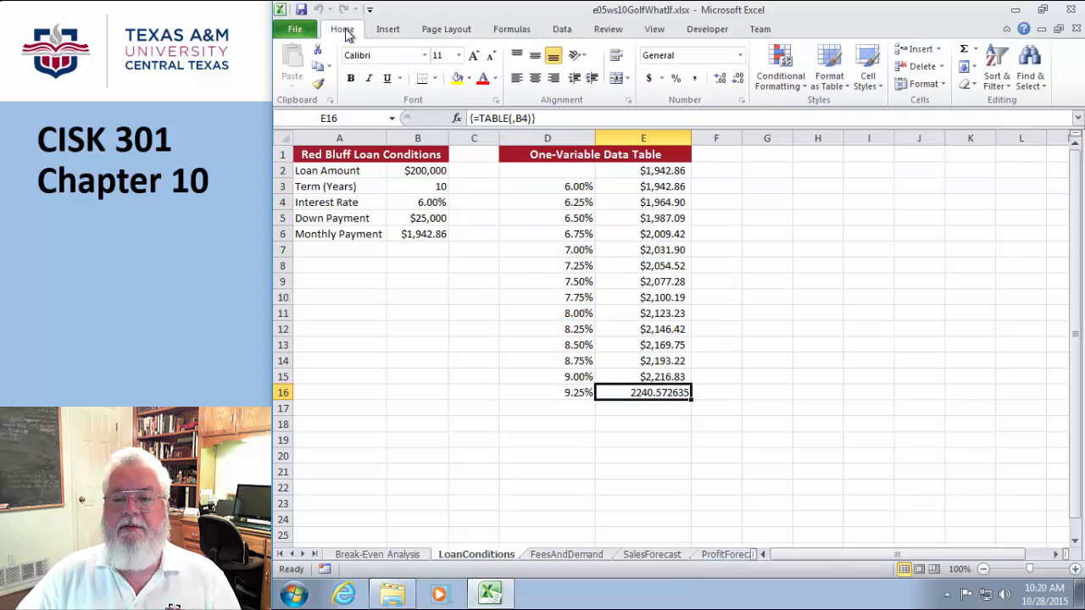
{"action": "left_click", "coordinate": [740, 55]}
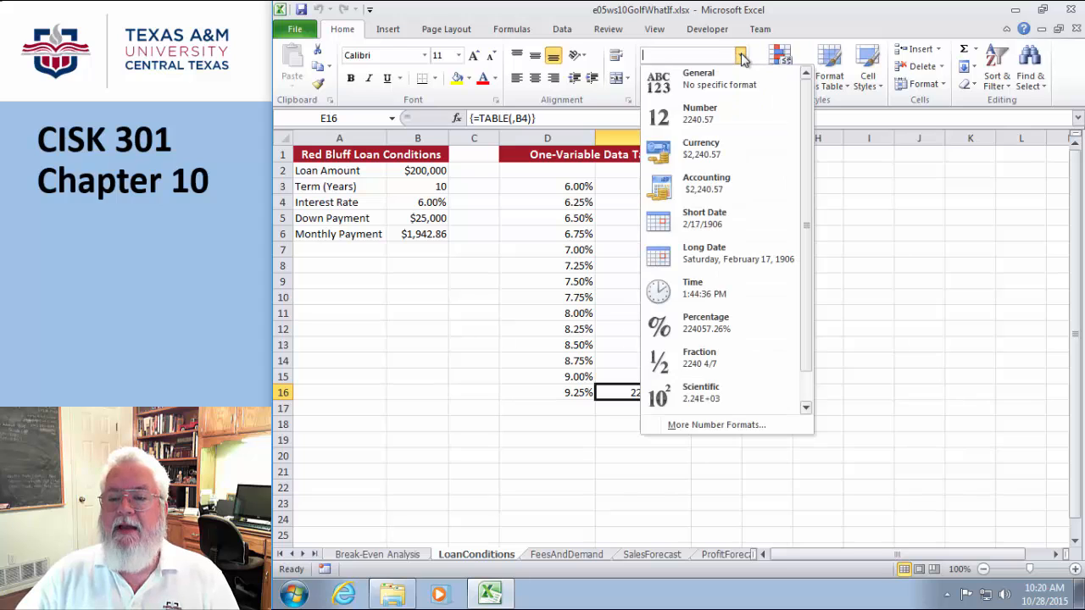
{"action": "left_click", "coordinate": [683, 148]}
{"action": "left_click", "coordinate": [878, 313]}
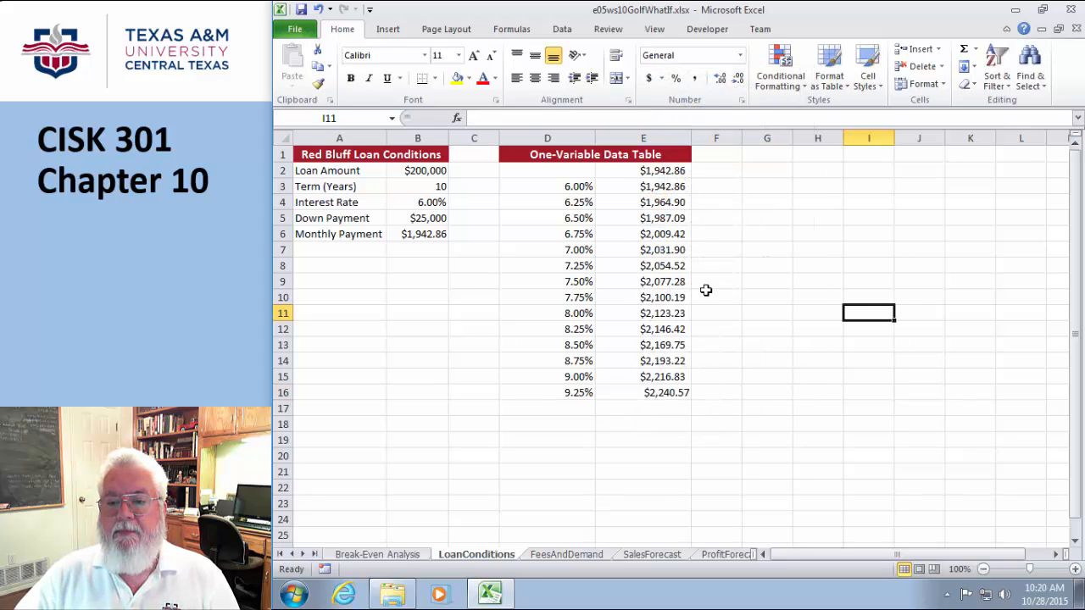
Step: Apply the Accounting number format with a dollar sign to the payments in E2:E16
{"action": "left_click_drag", "start_coordinate": [660, 172], "coordinate": [666, 392]}
{"action": "left_click", "coordinate": [649, 78]}
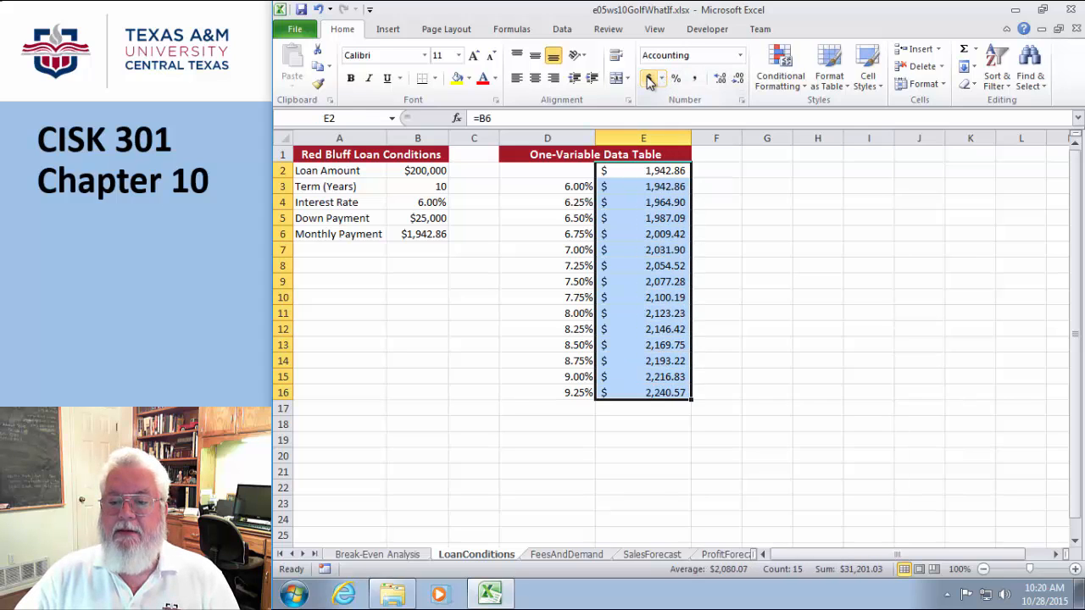
{"action": "left_click", "coordinate": [771, 206]}
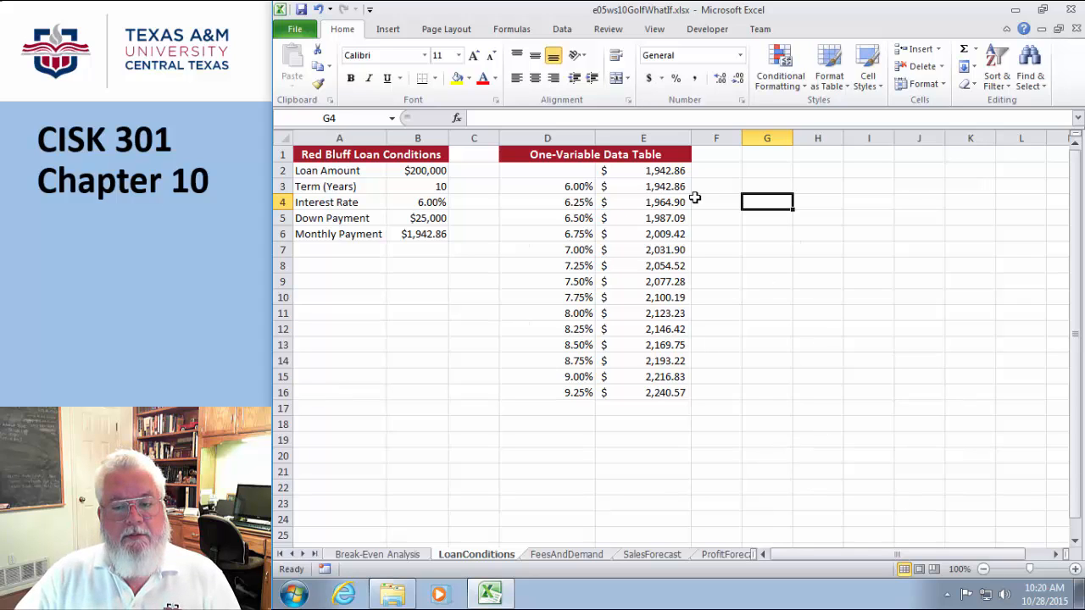
Step: Examine the data table's payment cells, their interest rates and the formula at the head of the payment column
{"action": "left_click", "coordinate": [651, 237]}
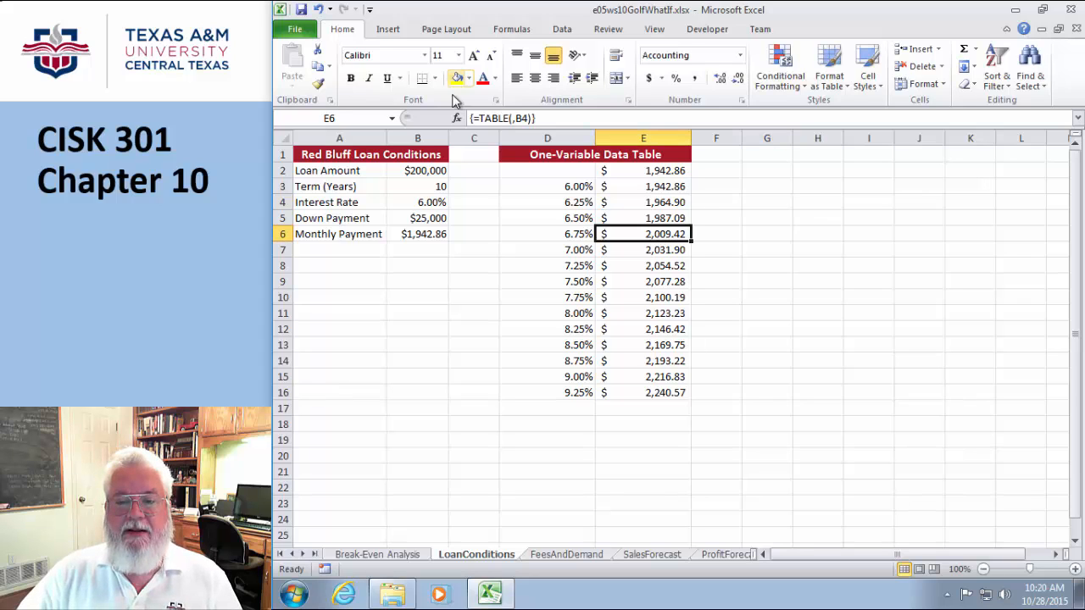
{"action": "left_click", "coordinate": [673, 299]}
{"action": "left_click", "coordinate": [674, 363]}
{"action": "left_click", "coordinate": [567, 357]}
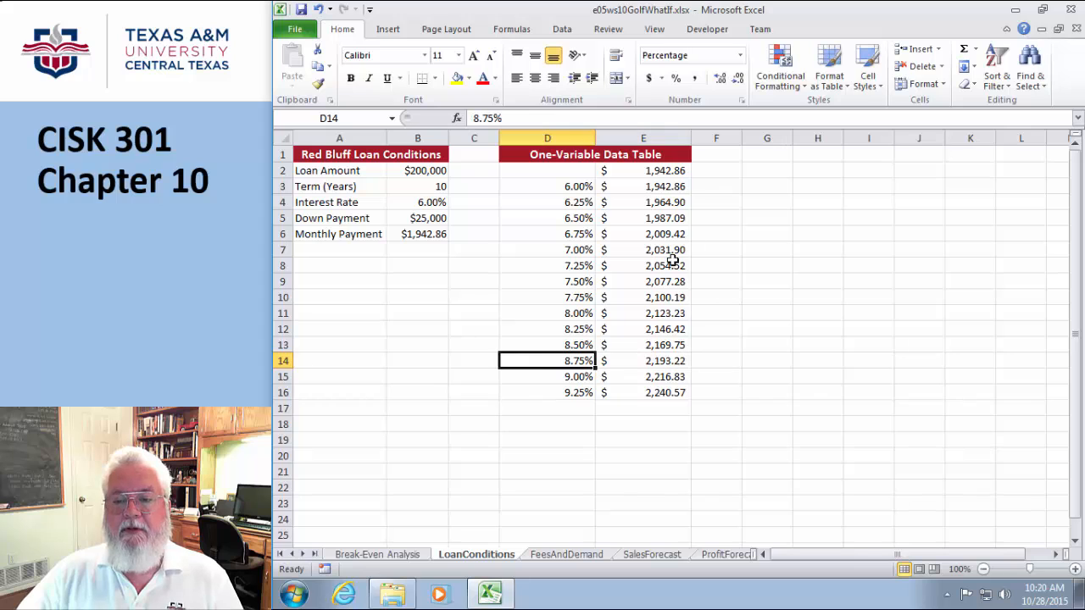
{"action": "left_click", "coordinate": [670, 217]}
{"action": "left_click", "coordinate": [764, 278]}
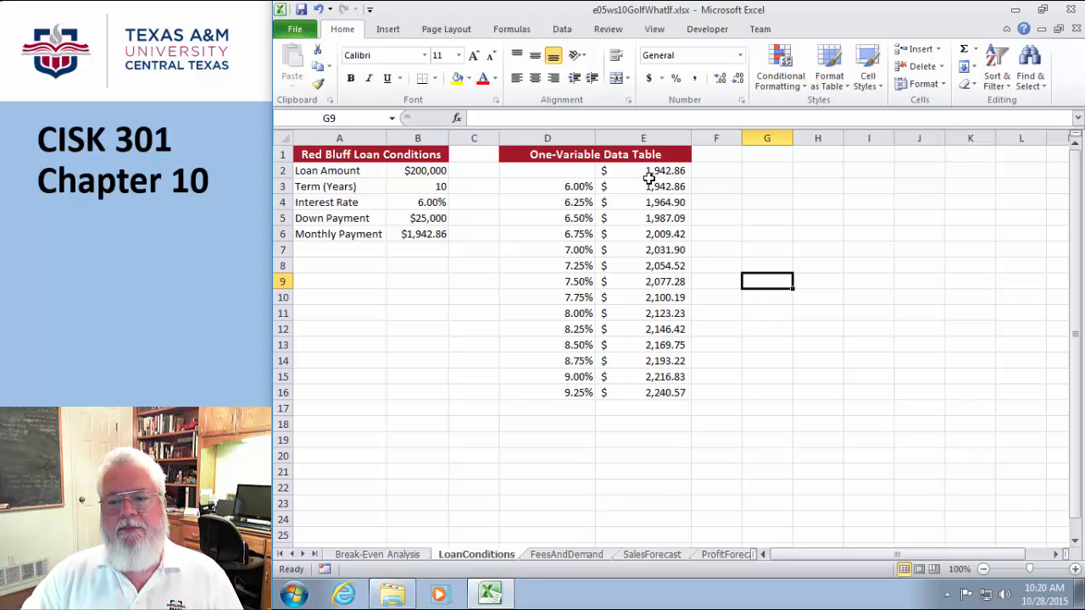
{"action": "left_click", "coordinate": [648, 173]}
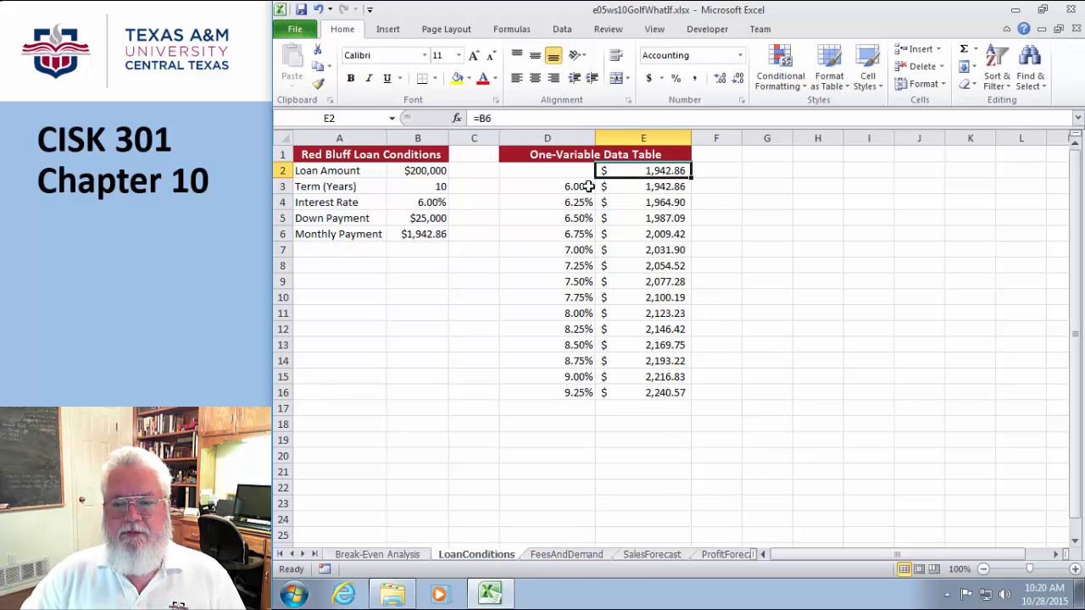
{"action": "left_click_drag", "start_coordinate": [571, 187], "coordinate": [678, 391]}
Step: Give cell E2 the custom number format "Montly Payment" so the formula cell displays as a column heading
{"action": "left_click", "coordinate": [650, 170]}
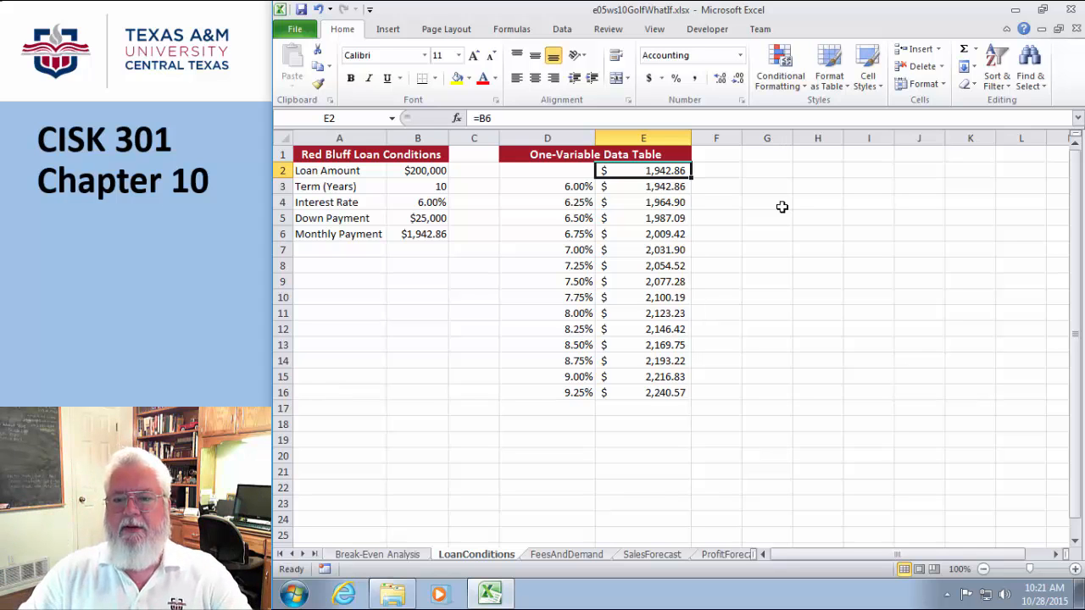
{"action": "right_click", "coordinate": [653, 170]}
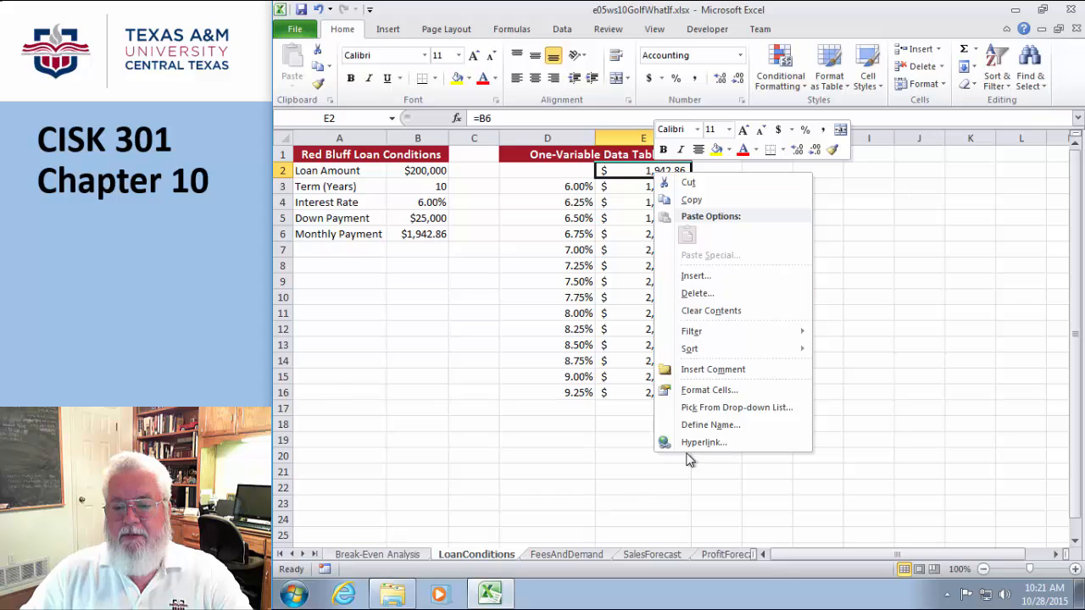
{"action": "left_click", "coordinate": [700, 392]}
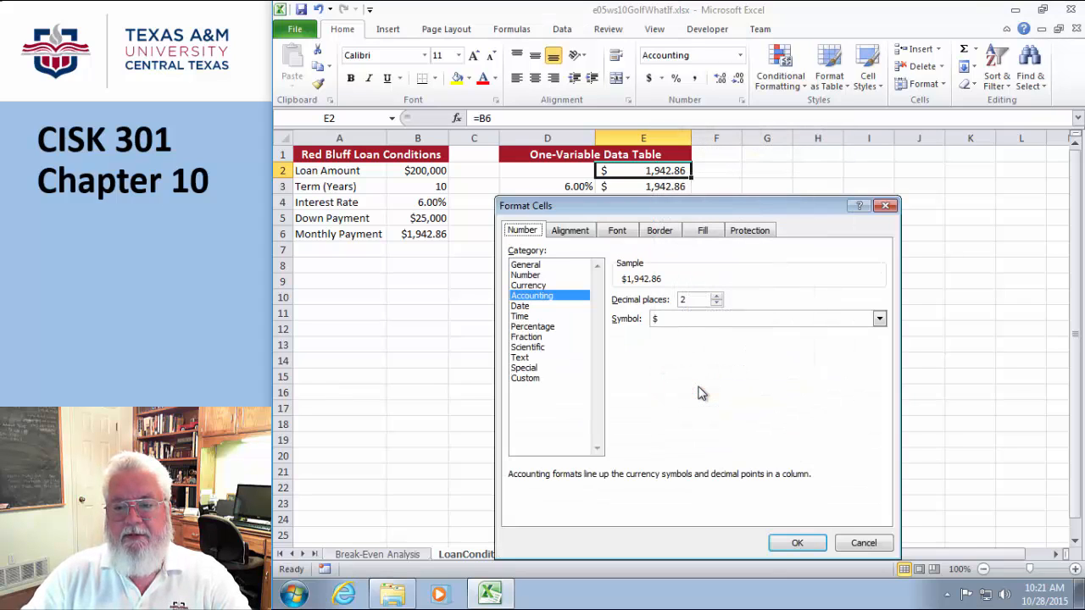
{"action": "left_click", "coordinate": [525, 378]}
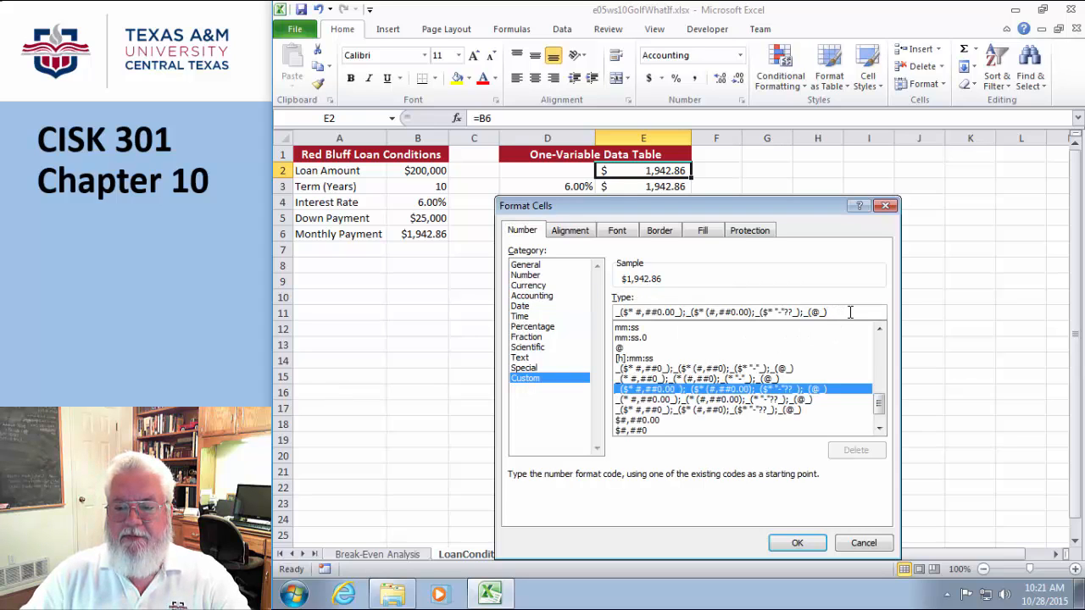
{"action": "left_click_drag", "start_coordinate": [850, 312], "coordinate": [598, 312]}
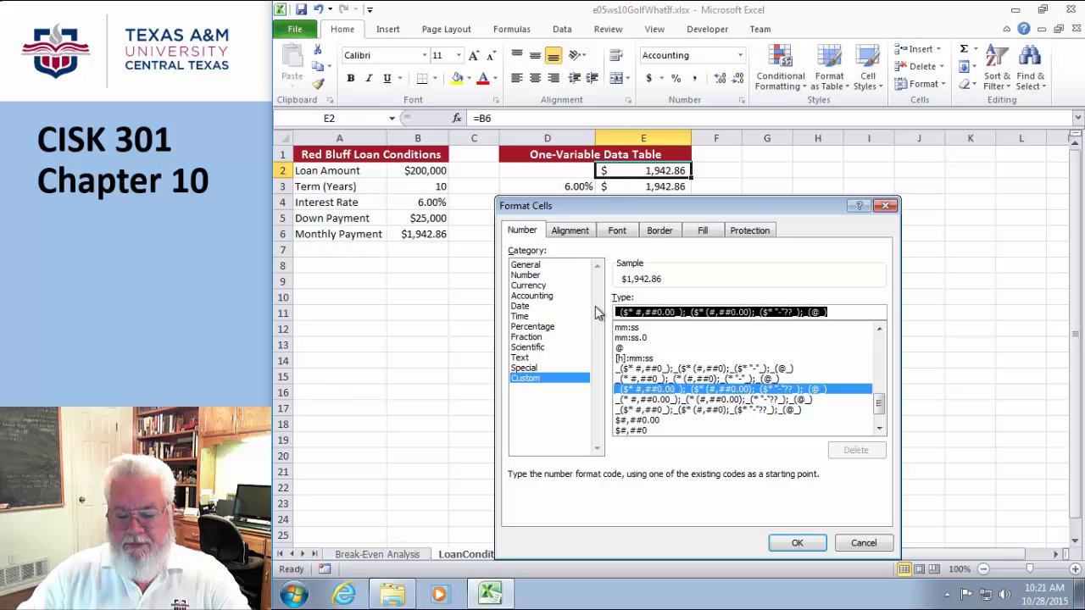
{"action": "type", "text": "\""}
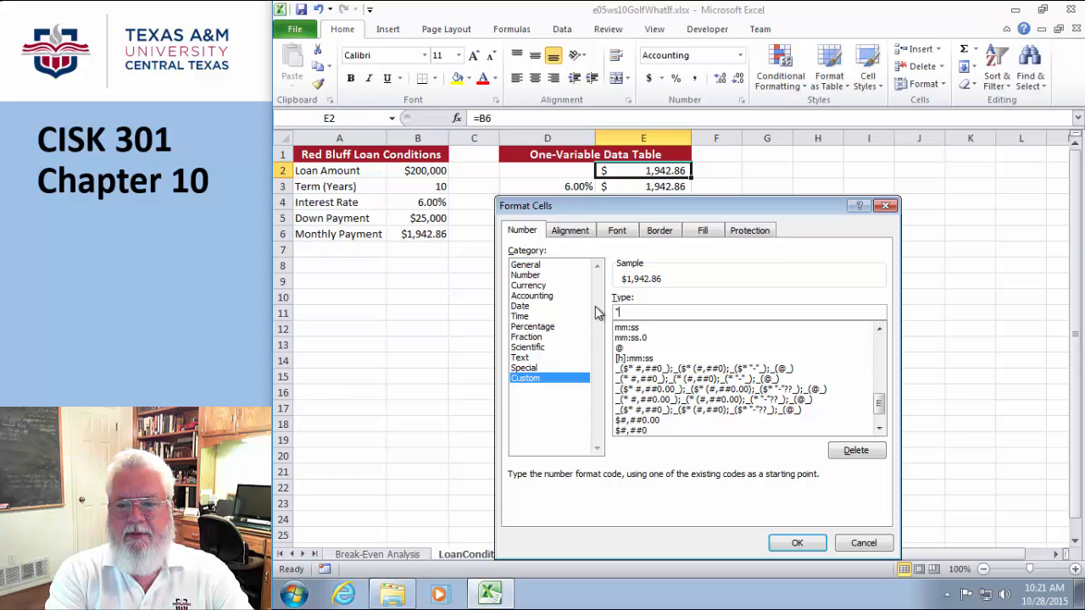
{"action": "type", "text": "Mo"}
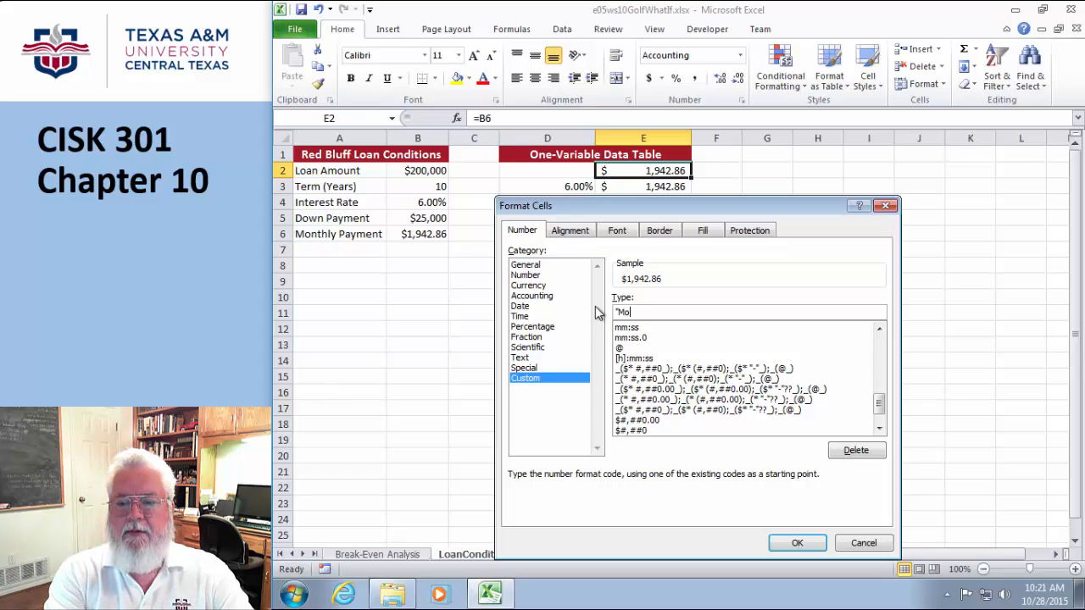
{"action": "type", "text": "ntly Payment\""}
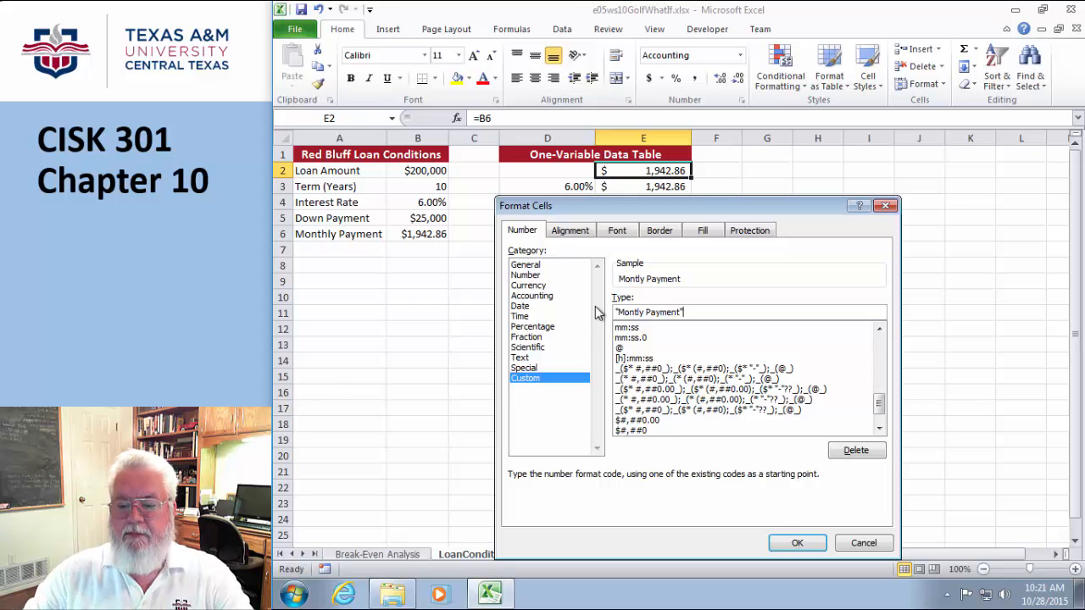
{"action": "left_click", "coordinate": [789, 542]}
{"action": "left_click", "coordinate": [875, 422]}
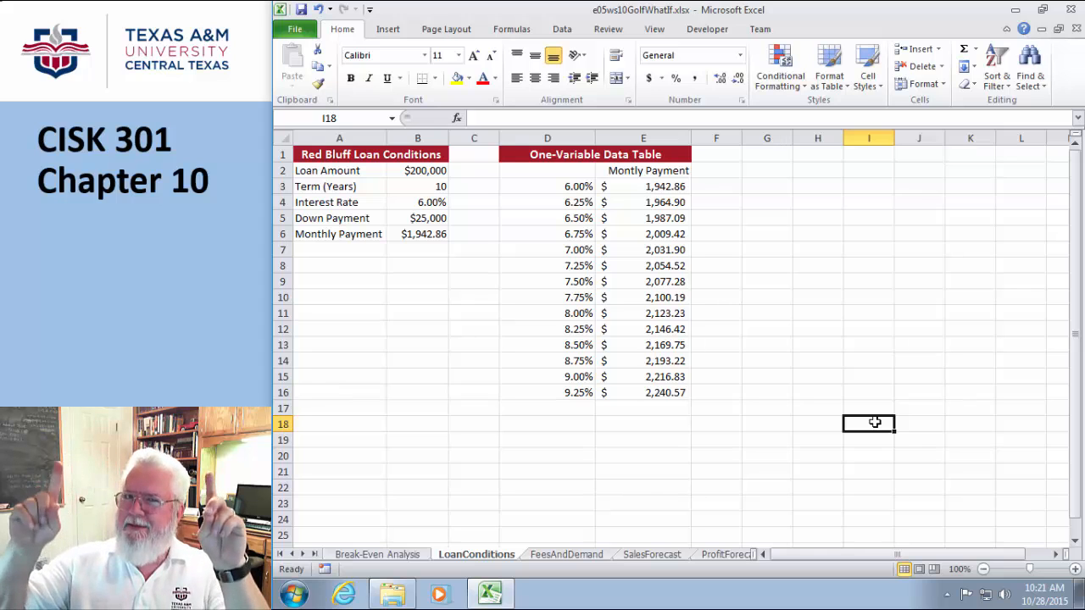
{"action": "left_click", "coordinate": [657, 172]}
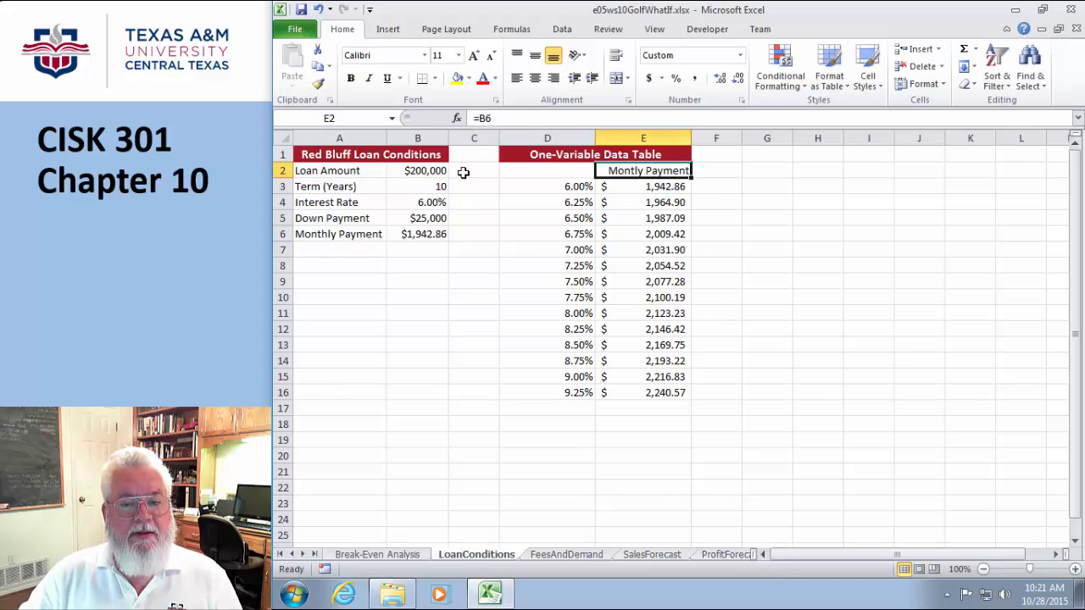
{"action": "left_click", "coordinate": [887, 253]}
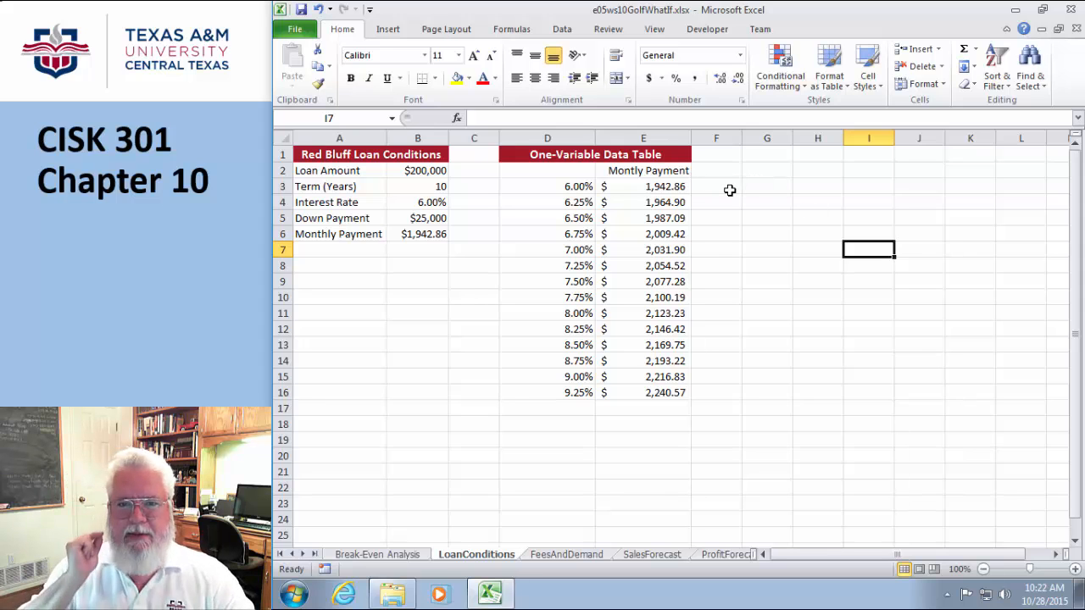
{"action": "left_click", "coordinate": [651, 170]}
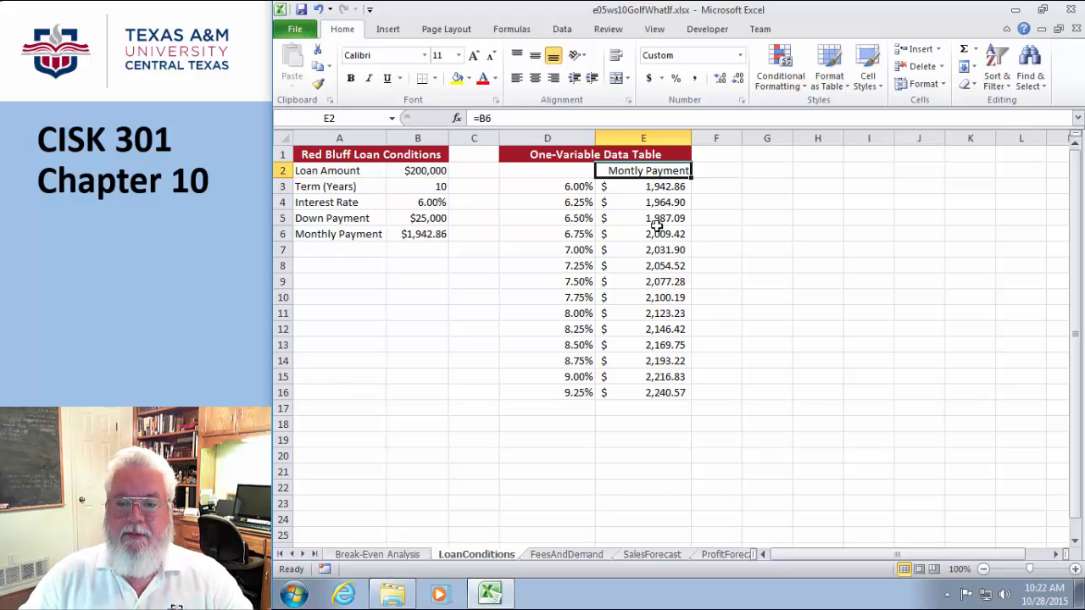
Step: Enter the column heading "Interest Rate" in cell D2 above the list of rates
{"action": "left_click", "coordinate": [565, 169]}
{"action": "type", "text": "I"}
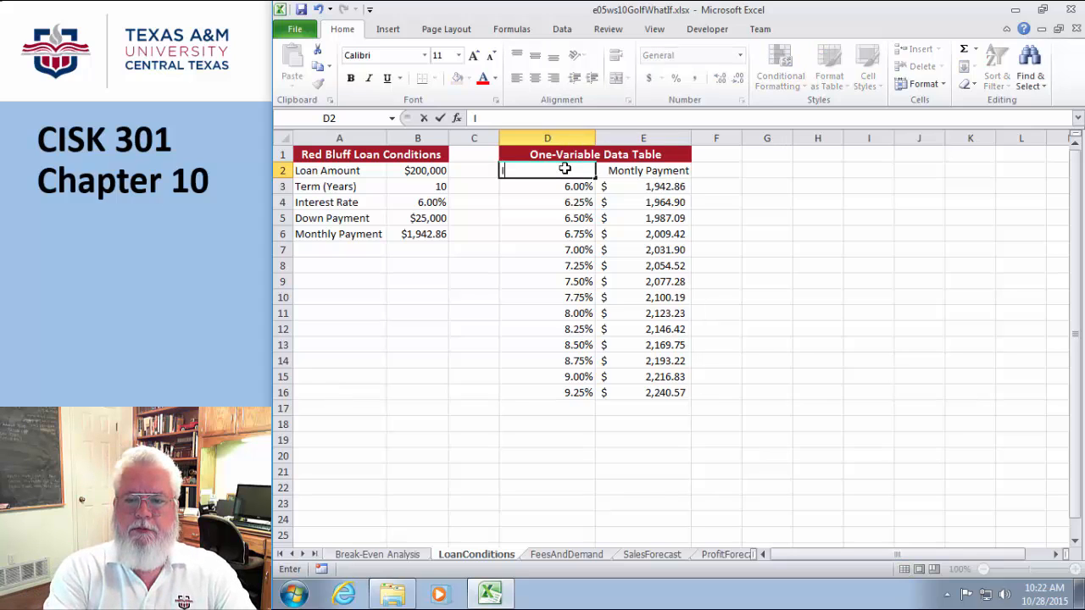
{"action": "type", "text": "nterest"}
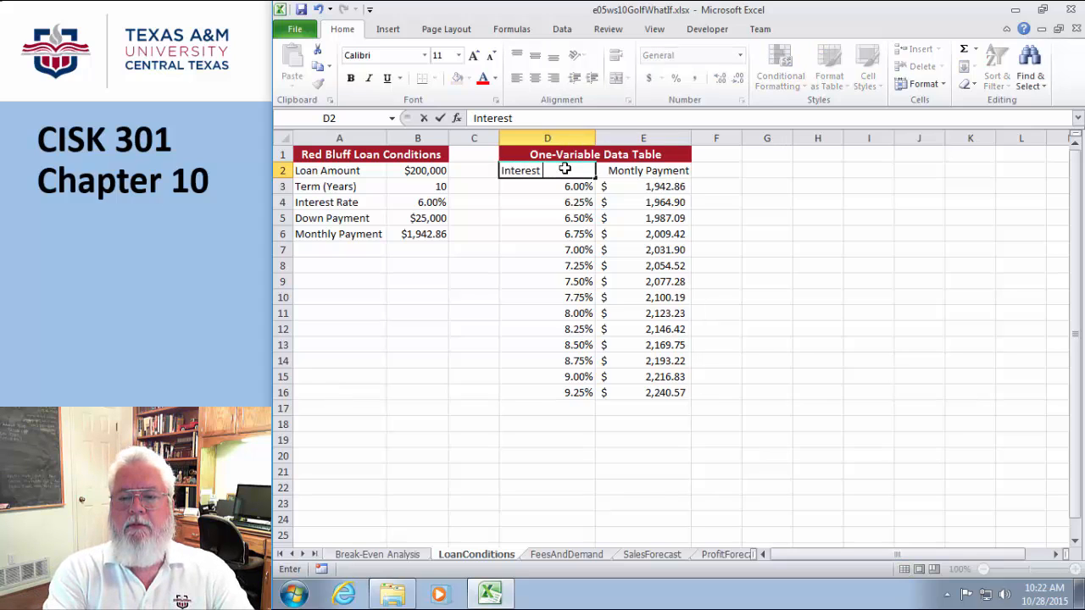
{"action": "type", "text": " Rate"}
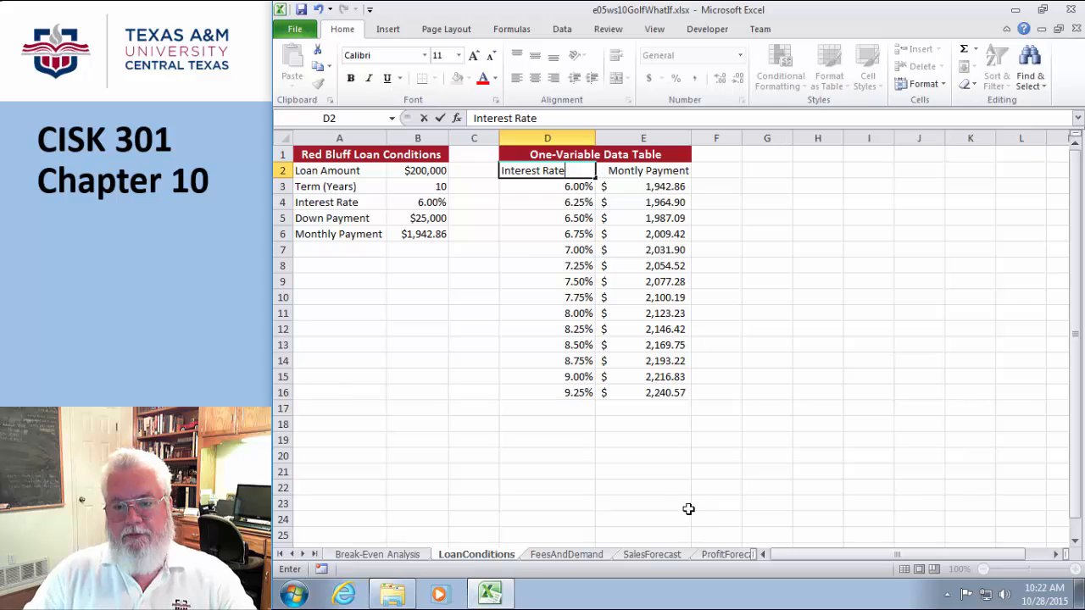
{"action": "left_click", "coordinate": [688, 508]}
{"action": "left_click", "coordinate": [861, 412]}
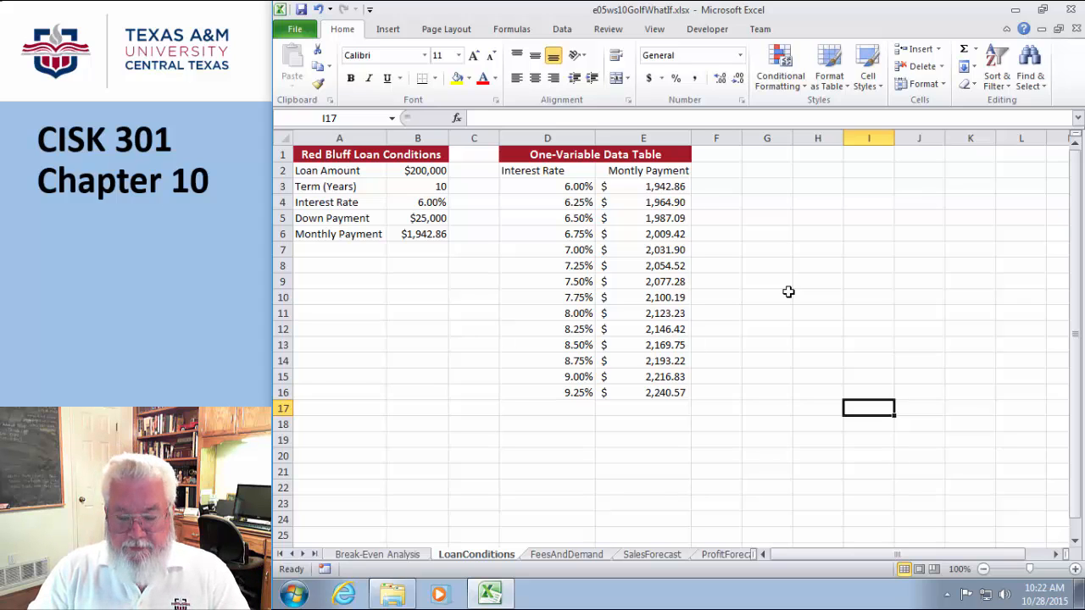
Step: On the FeesAndDemand sheet, enter the formula =B7 in corner cell E3 to reference the net income
{"action": "left_click", "coordinate": [578, 556]}
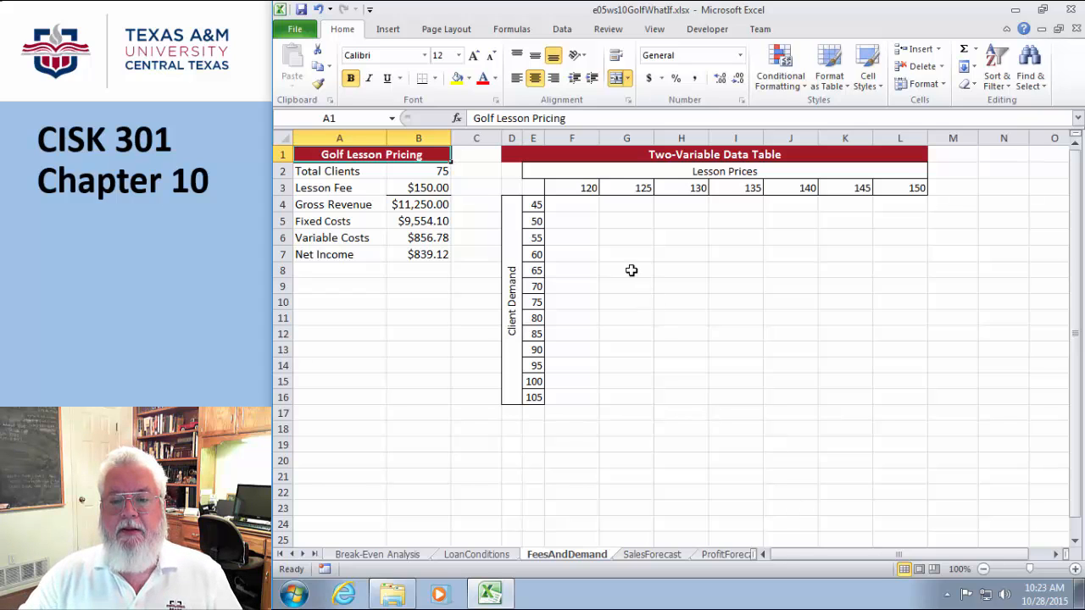
{"action": "left_click", "coordinate": [573, 205]}
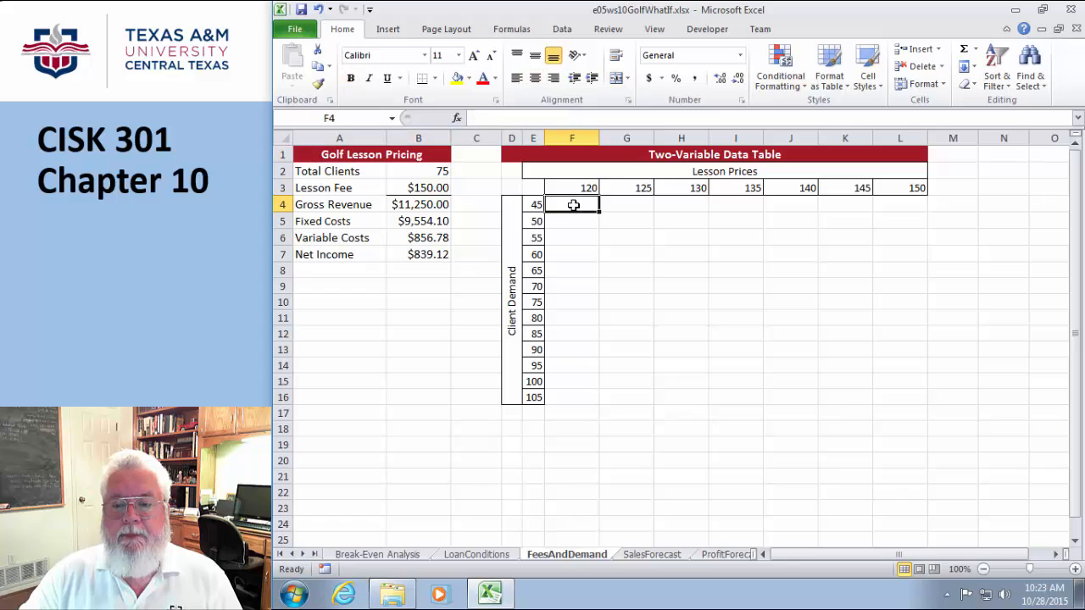
{"action": "left_click", "coordinate": [534, 188]}
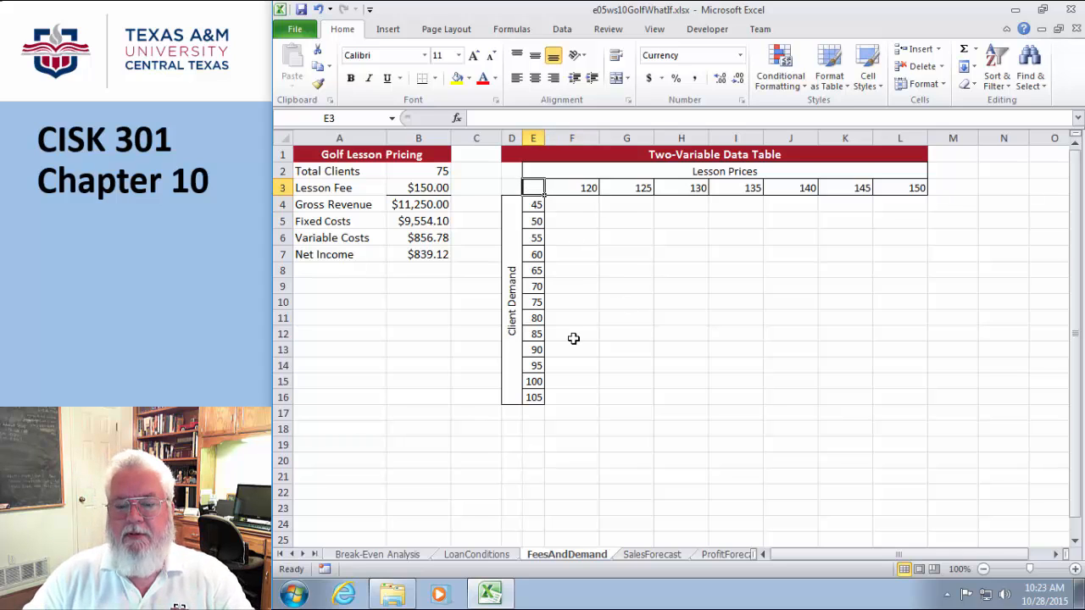
{"action": "left_click", "coordinate": [485, 554]}
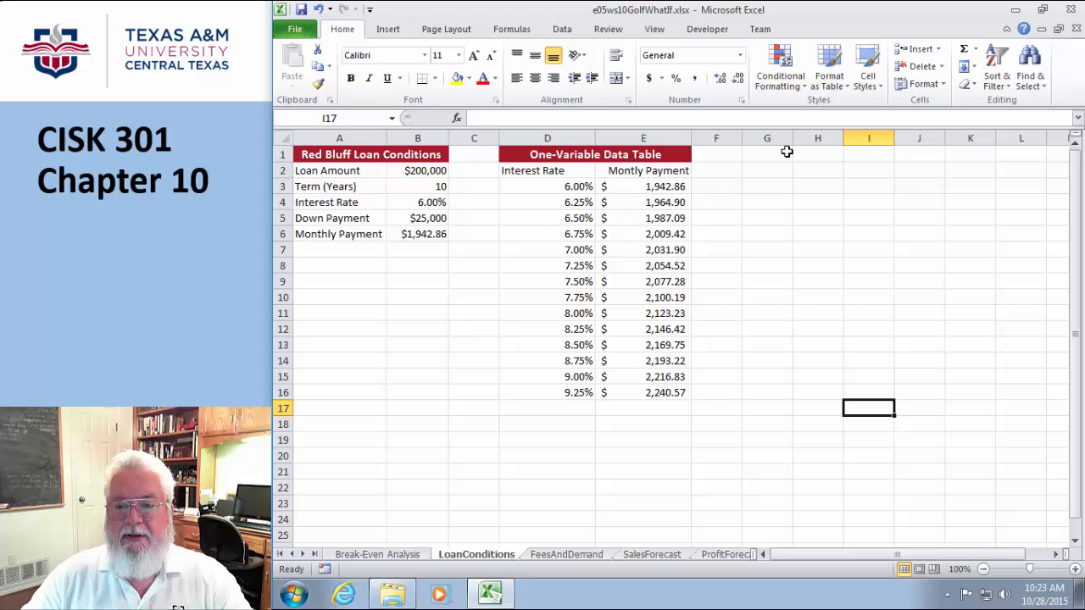
{"action": "left_click", "coordinate": [649, 172]}
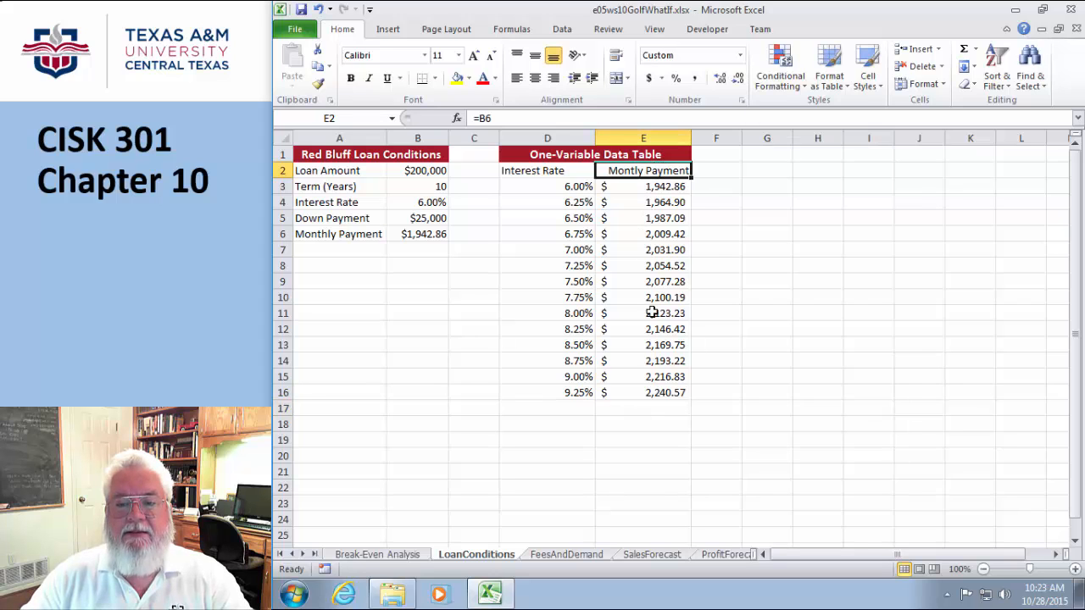
{"action": "left_click", "coordinate": [552, 556]}
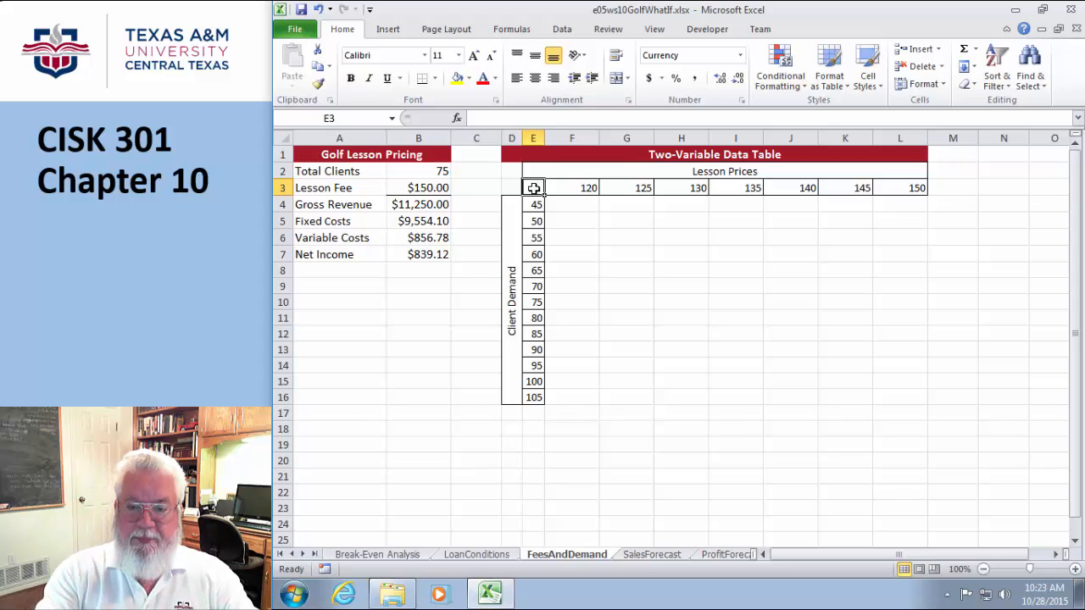
{"action": "type", "text": "="}
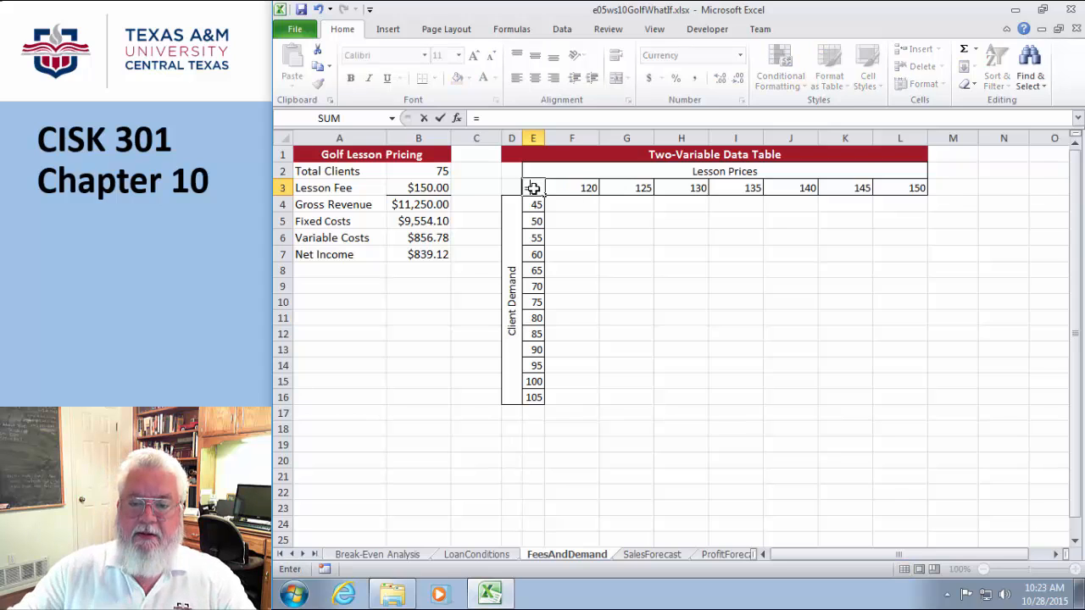
{"action": "left_click", "coordinate": [413, 254]}
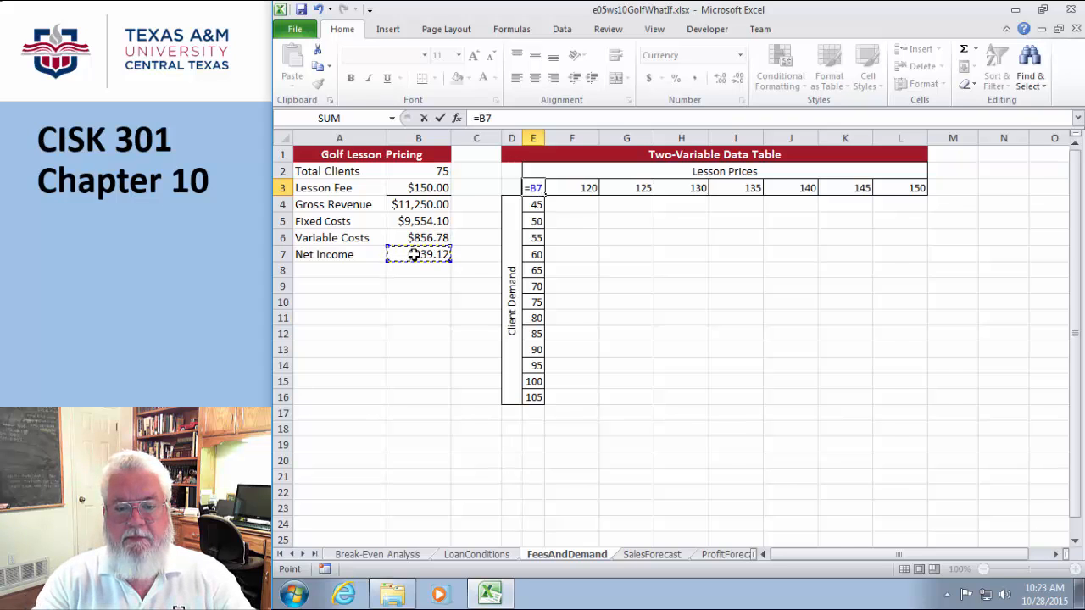
{"action": "key", "text": "Return"}
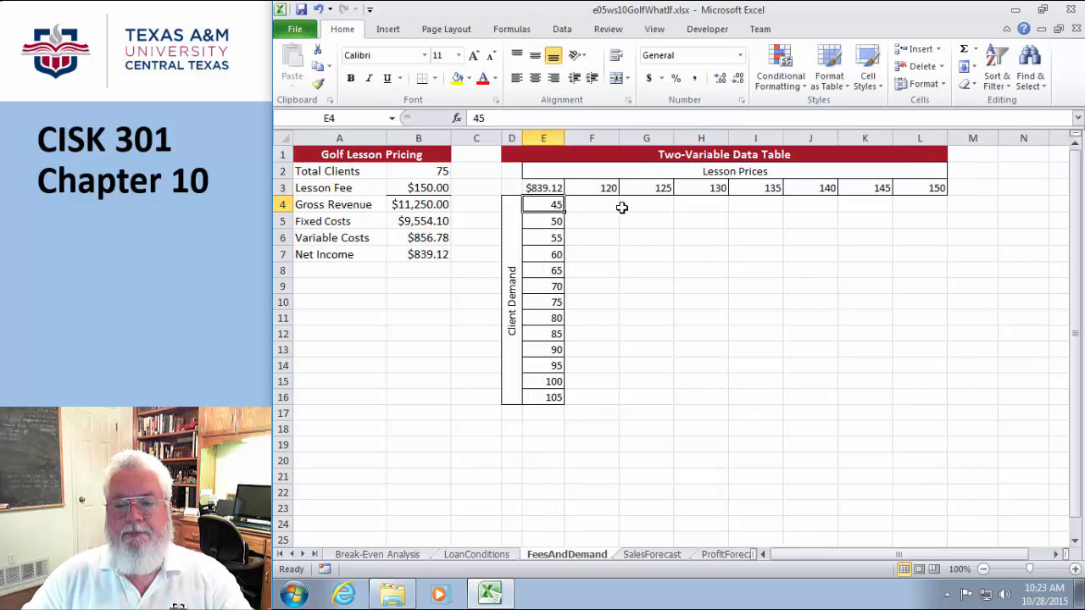
Step: Start a What-If data table on the range E3:L16 and move its dialog below the Golf Lesson Pricing figures
{"action": "left_click", "coordinate": [590, 205]}
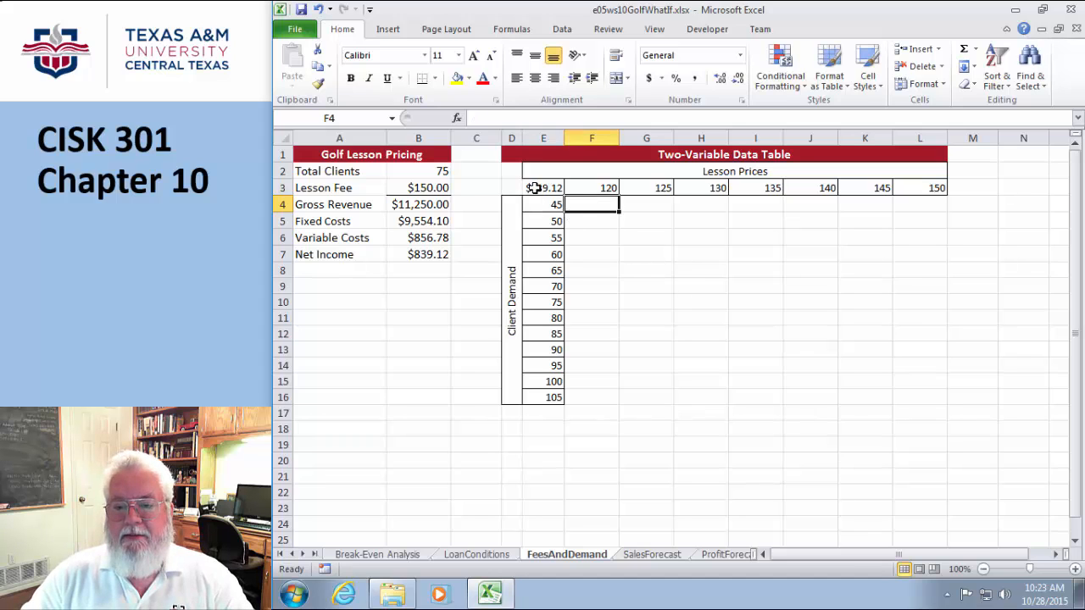
{"action": "left_click_drag", "start_coordinate": [535, 188], "coordinate": [914, 401]}
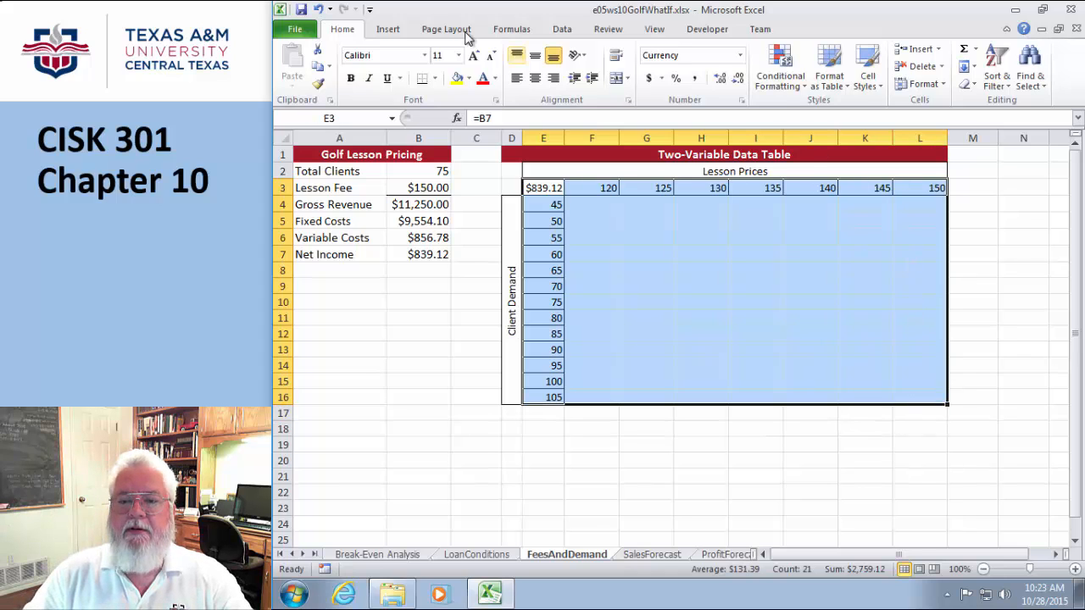
{"action": "left_click", "coordinate": [561, 30]}
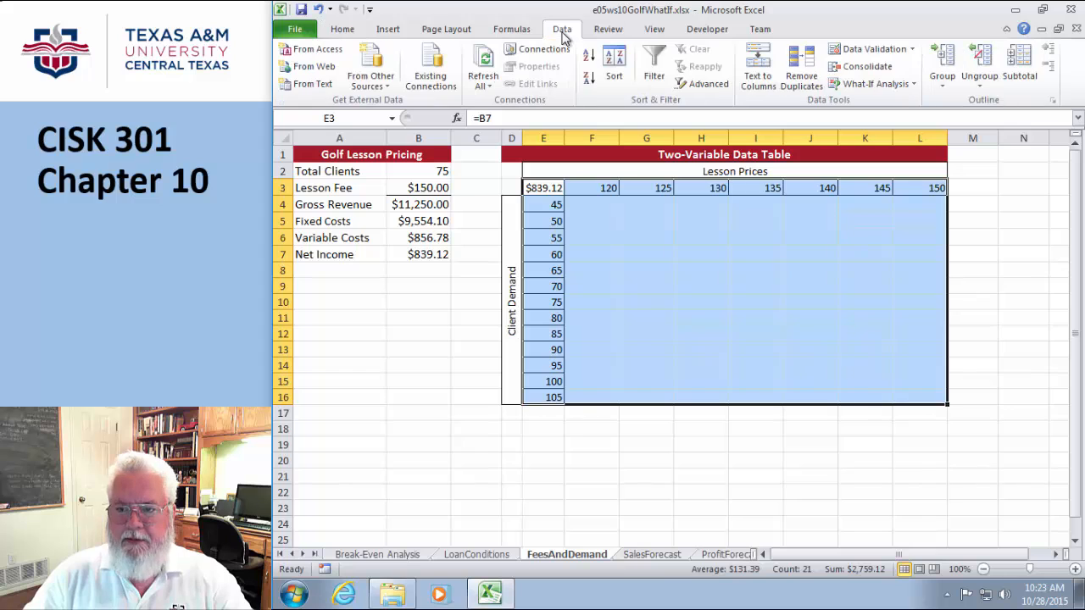
{"action": "left_click", "coordinate": [899, 85]}
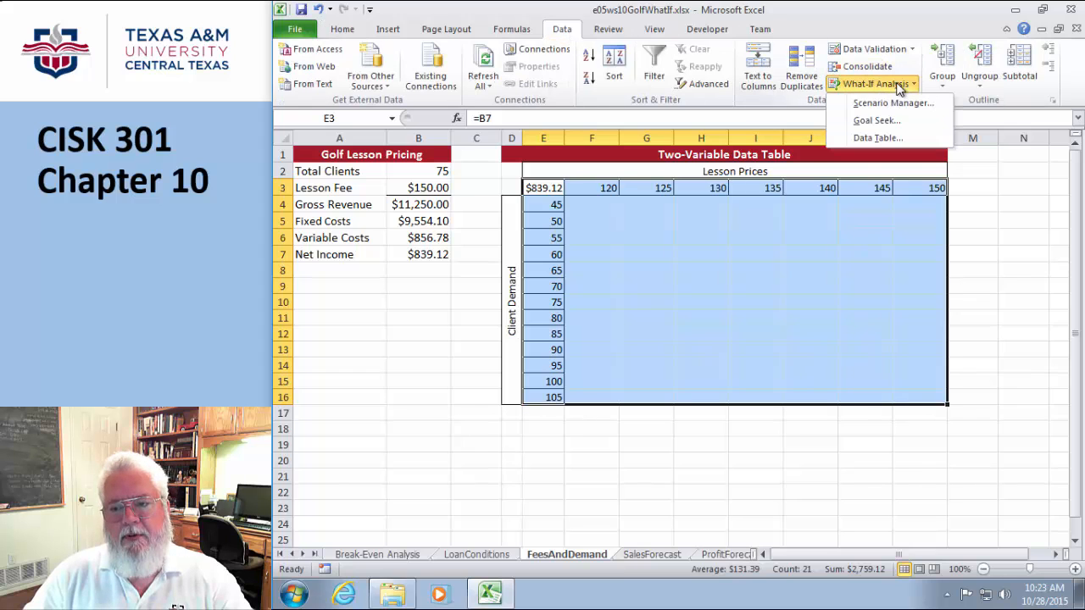
{"action": "left_click", "coordinate": [876, 137]}
{"action": "left_click_drag", "start_coordinate": [845, 253], "coordinate": [361, 316]}
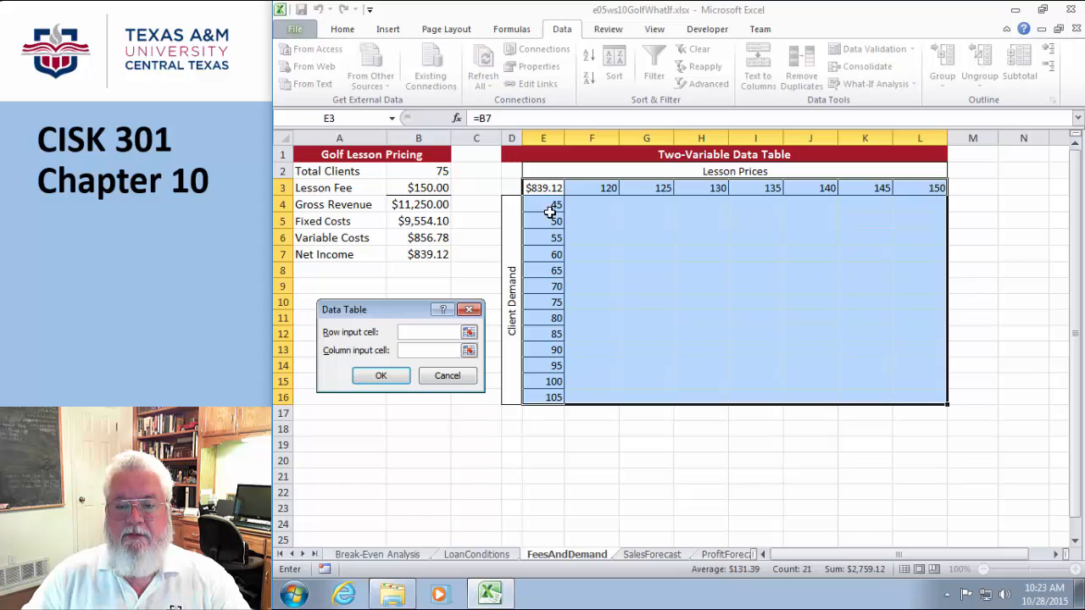
Step: Create the two-variable data table with row input cell $B$2 and column input cell $B$3
{"action": "left_click", "coordinate": [418, 175]}
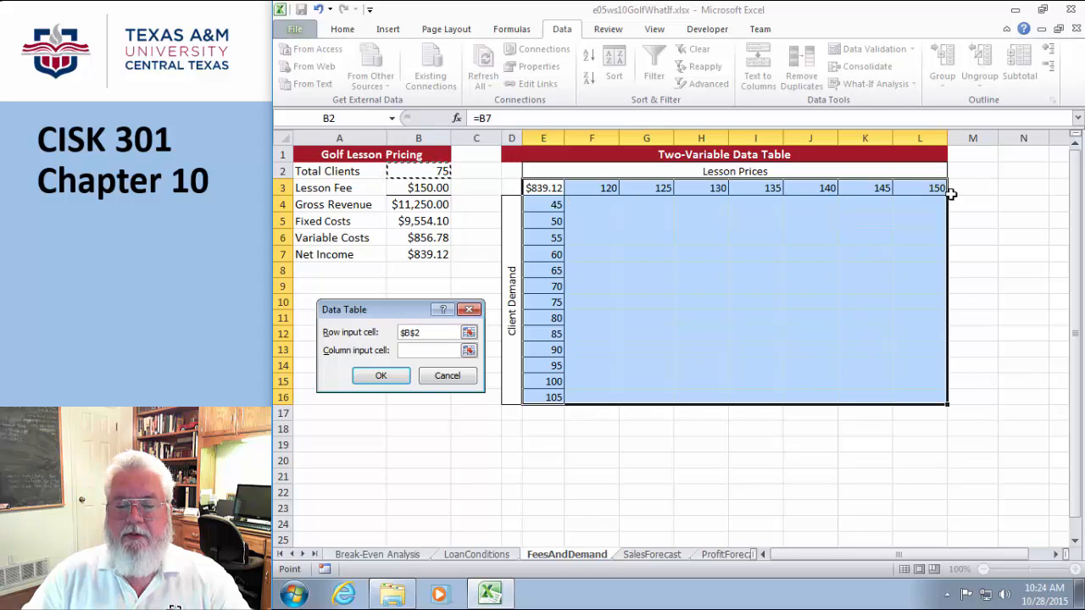
{"action": "left_click", "coordinate": [416, 188]}
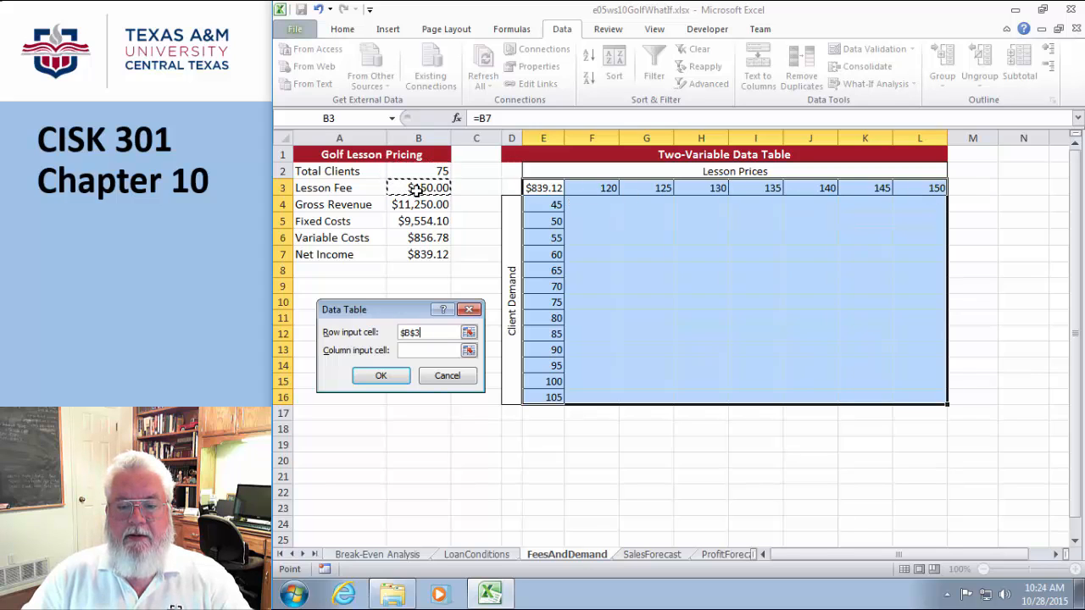
{"action": "left_click", "coordinate": [437, 349]}
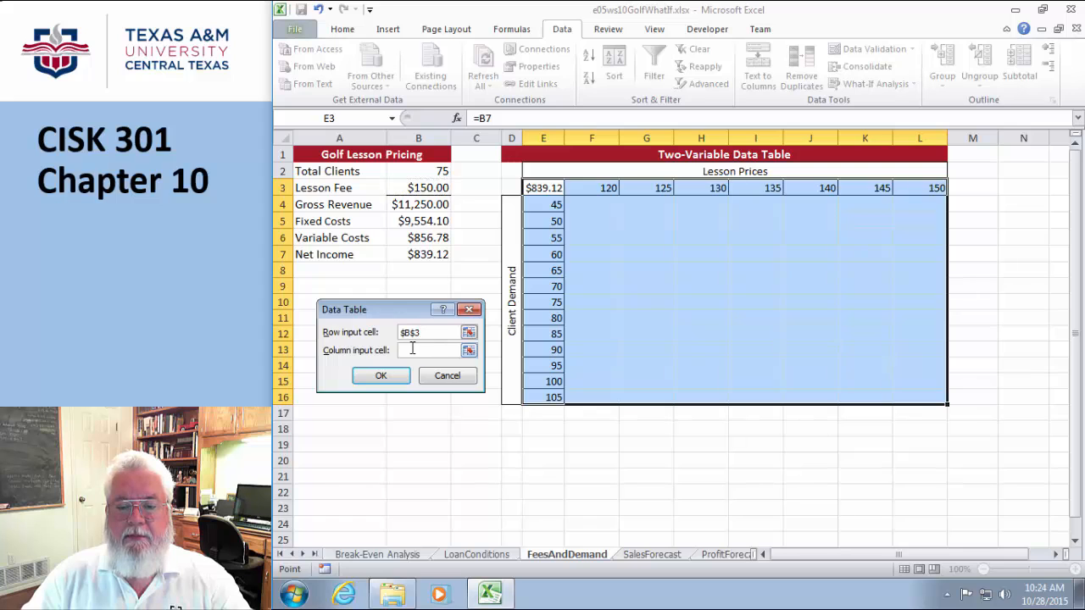
{"action": "left_click", "coordinate": [416, 191]}
{"action": "left_click", "coordinate": [469, 333]}
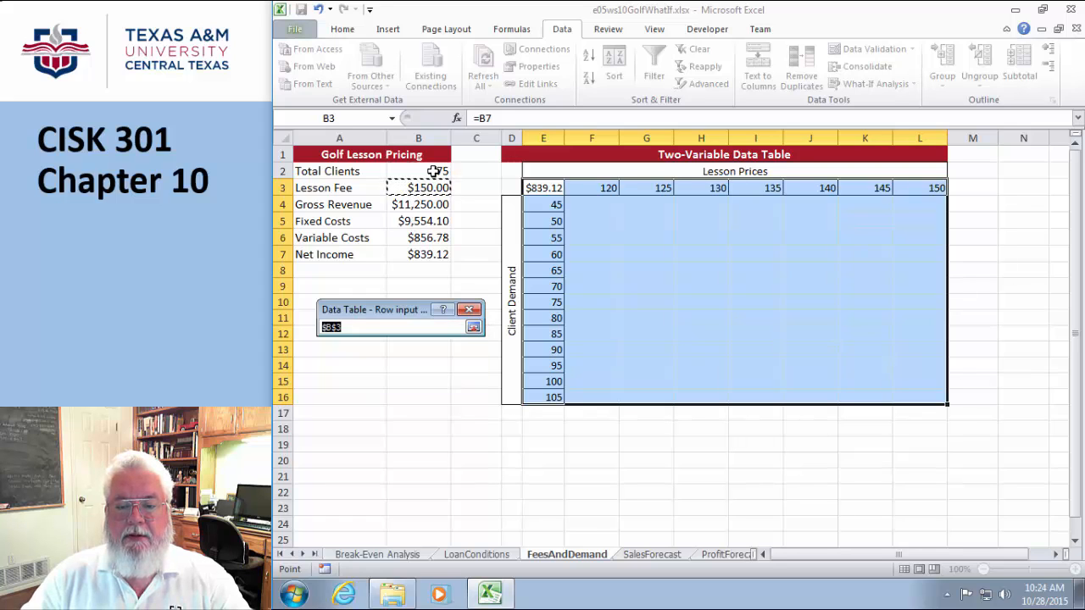
{"action": "left_click", "coordinate": [433, 172]}
{"action": "left_click", "coordinate": [473, 328]}
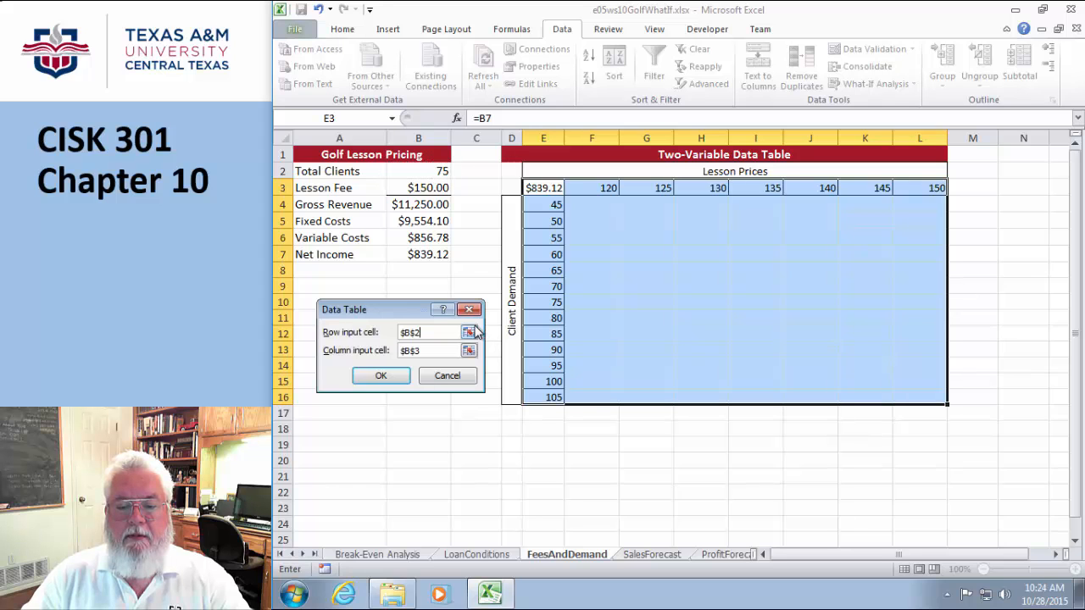
{"action": "left_click", "coordinate": [388, 378]}
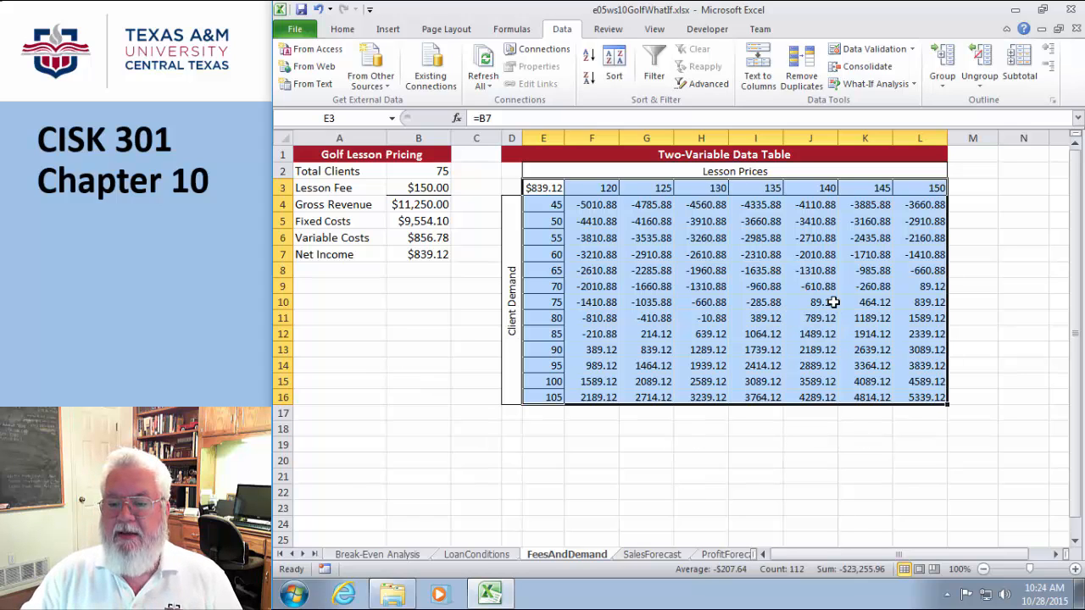
{"action": "left_click", "coordinate": [816, 461]}
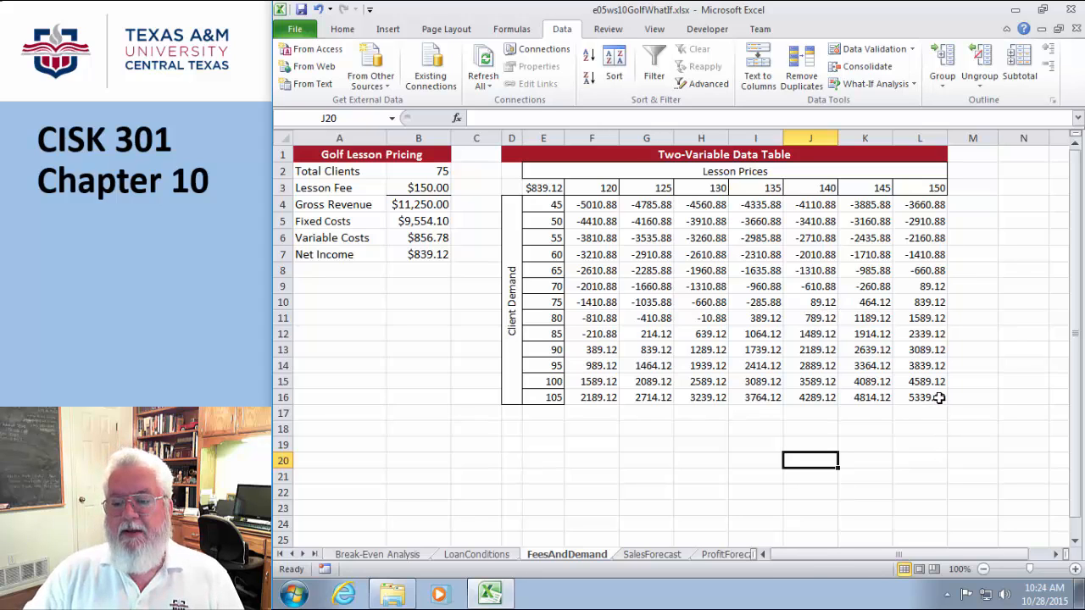
Step: Conditionally format the data table results in F4:L16 that are less than 0 with Light Red Fill with Dark Red Text
{"action": "left_click_drag", "start_coordinate": [934, 398], "coordinate": [586, 205]}
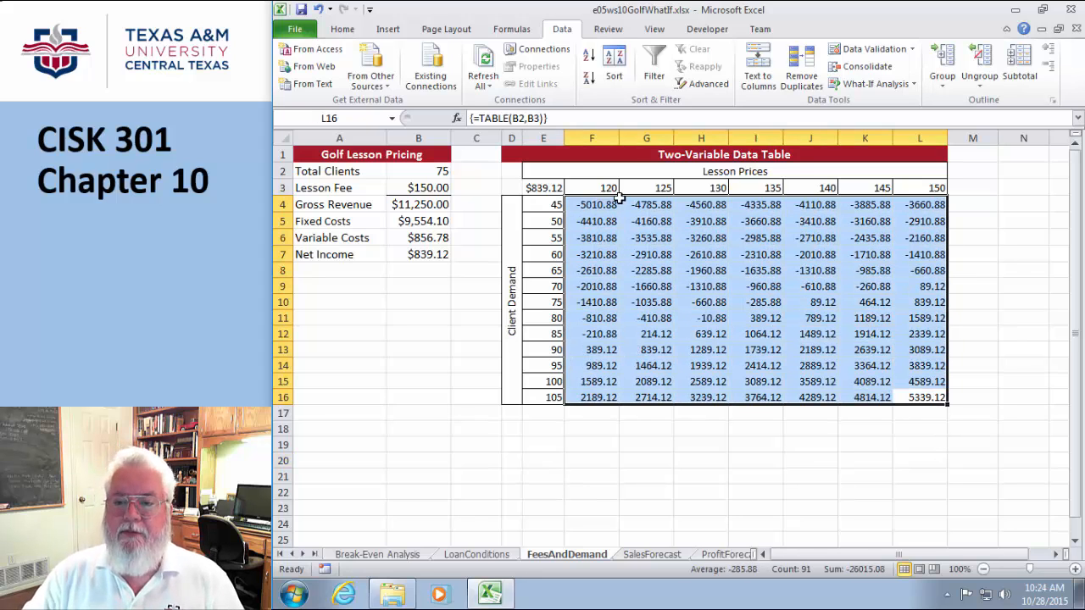
{"action": "left_click", "coordinate": [343, 30]}
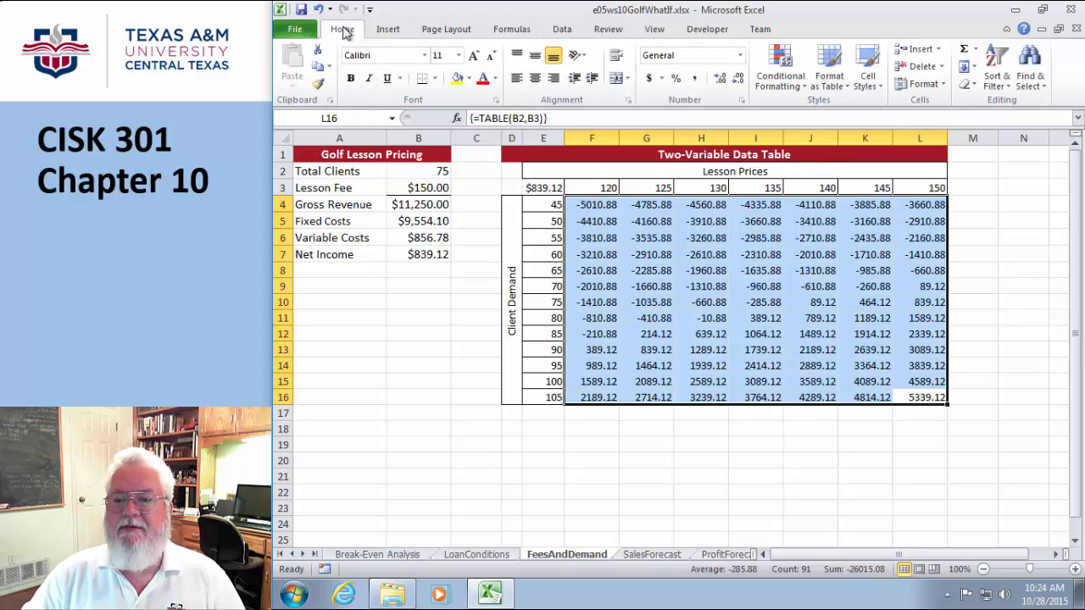
{"action": "left_click", "coordinate": [784, 85]}
{"action": "mouse_move", "coordinate": [786, 115]}
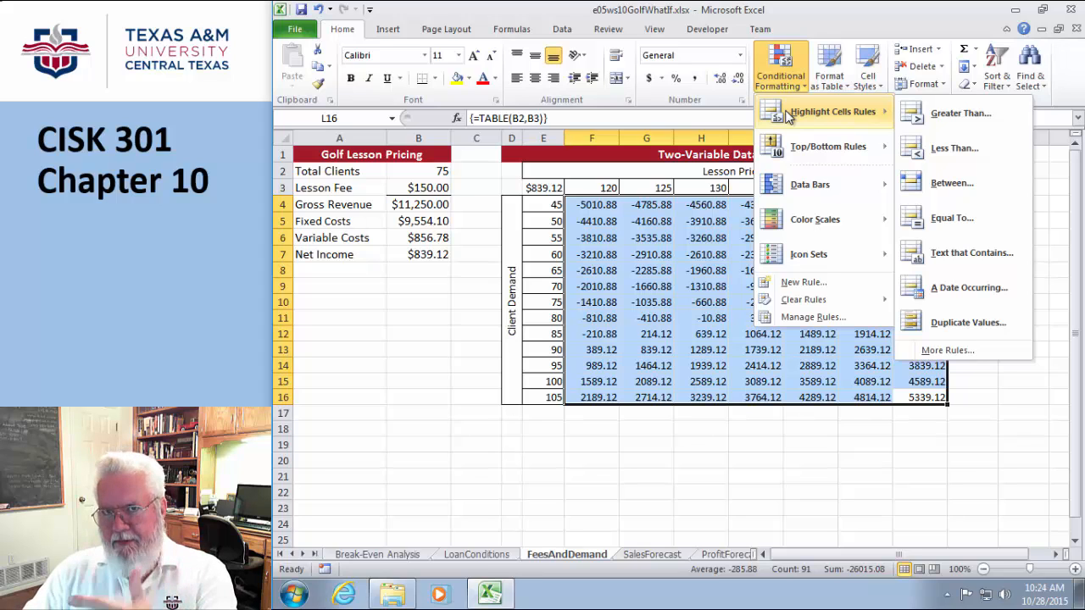
{"action": "left_click", "coordinate": [940, 148]}
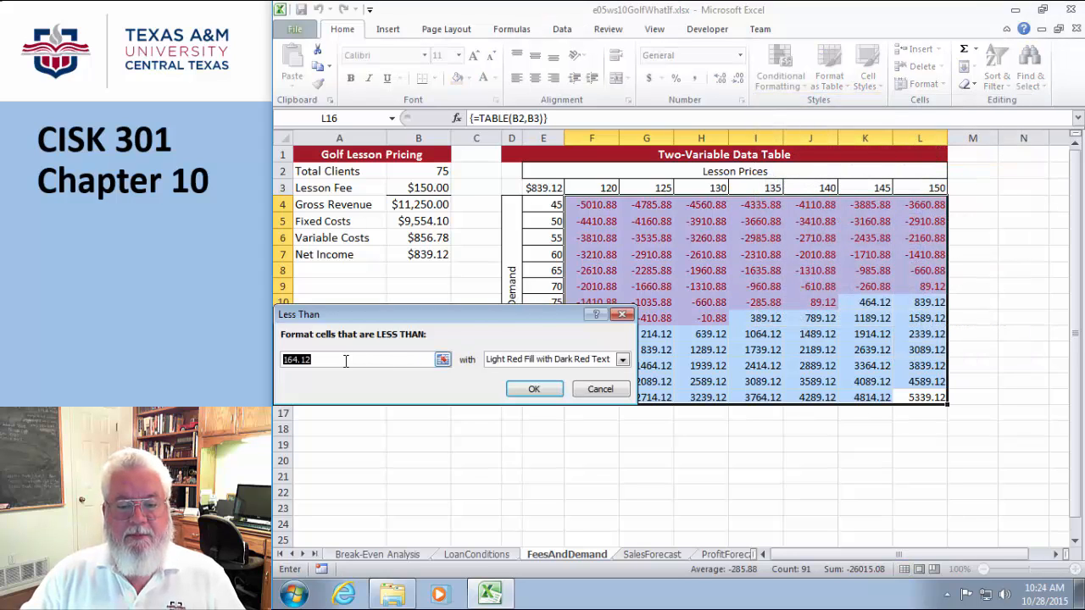
{"action": "type", "text": "0"}
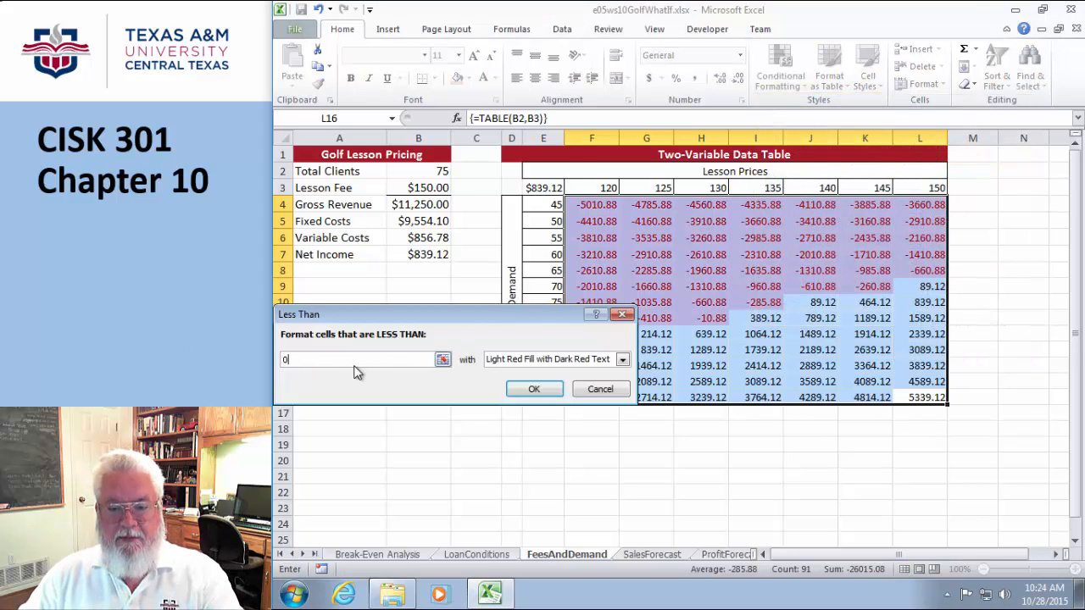
{"action": "left_click", "coordinate": [534, 390]}
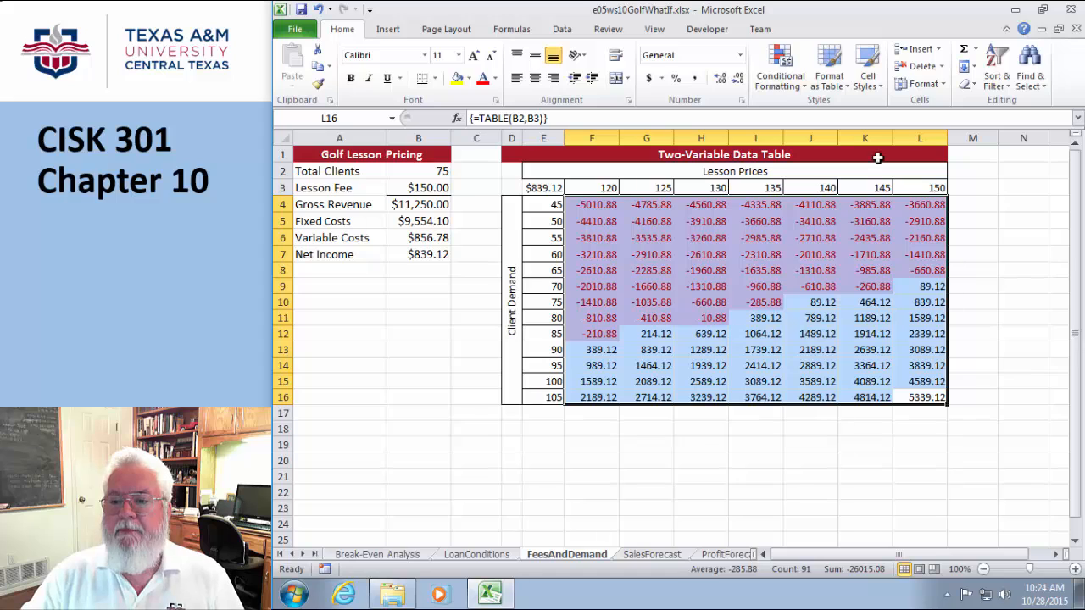
Step: Conditionally format the data table results in F4:L16 that are greater than 2000 with Green Fill with Dark Green Text
{"action": "left_click", "coordinate": [781, 82]}
{"action": "mouse_move", "coordinate": [822, 112]}
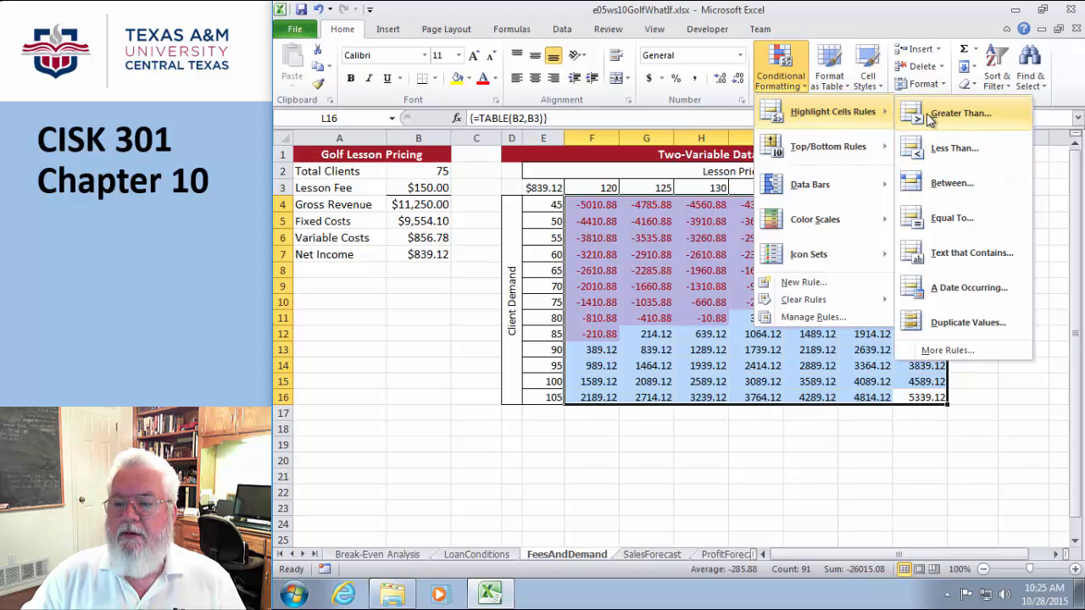
{"action": "left_click", "coordinate": [926, 113]}
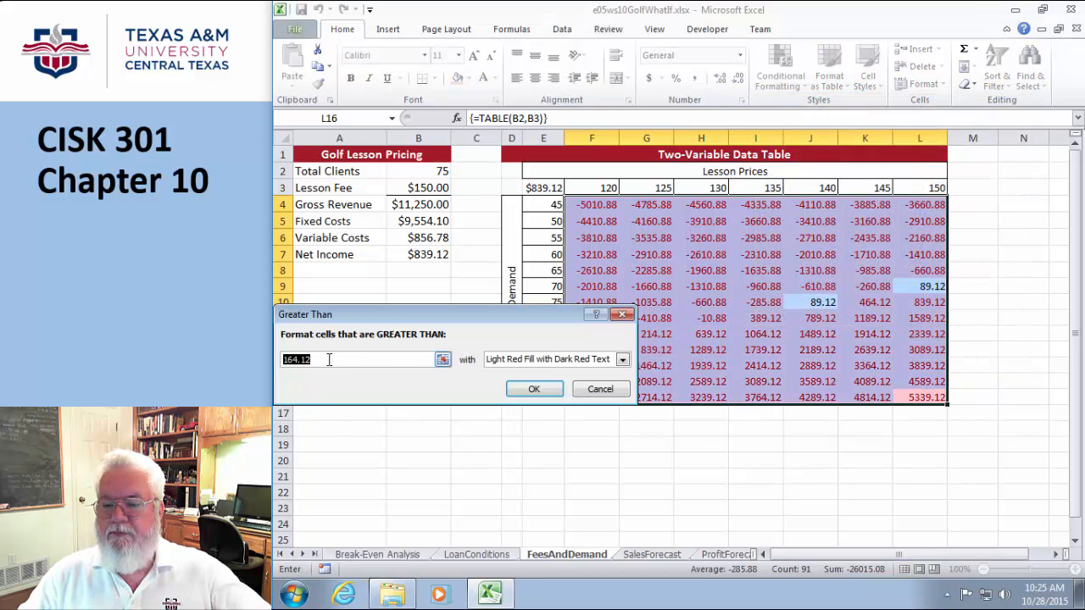
{"action": "type", "text": "000"}
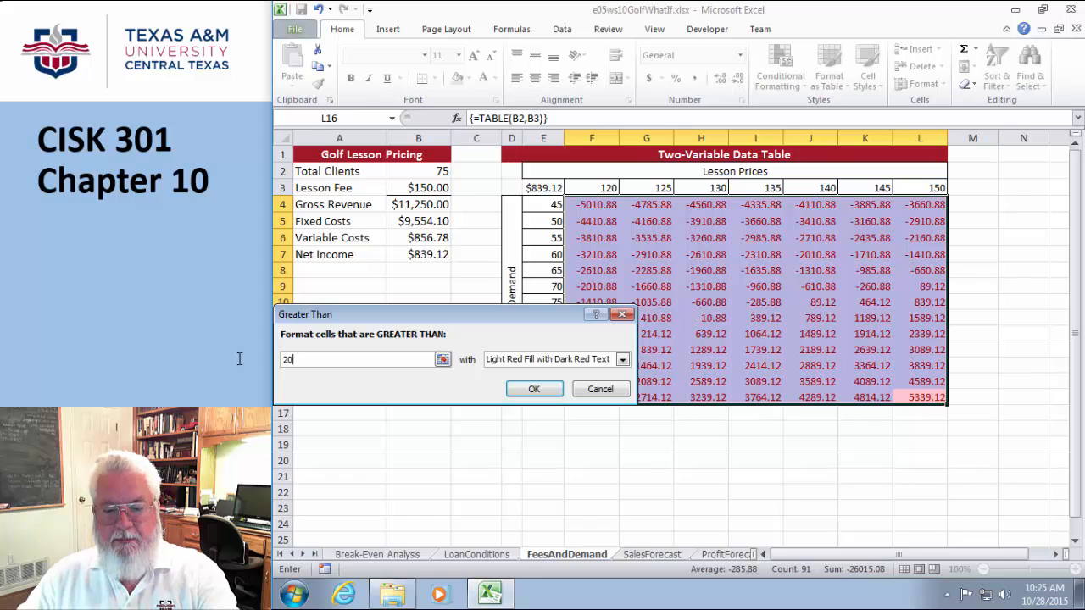
{"action": "left_click", "coordinate": [621, 359]}
{"action": "left_click", "coordinate": [506, 396]}
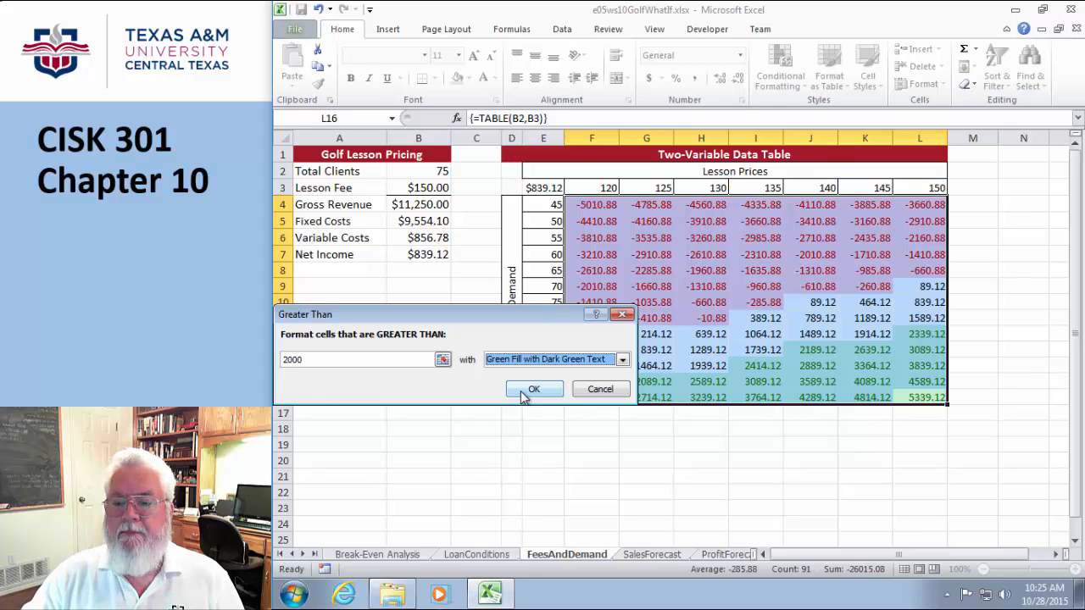
{"action": "left_click", "coordinate": [533, 389]}
Step: Conditionally format the results in F4:L16 that are between 0 and 2000 with Yellow Fill with Dark Yellow Text, then deselect the range
{"action": "left_click", "coordinate": [790, 85]}
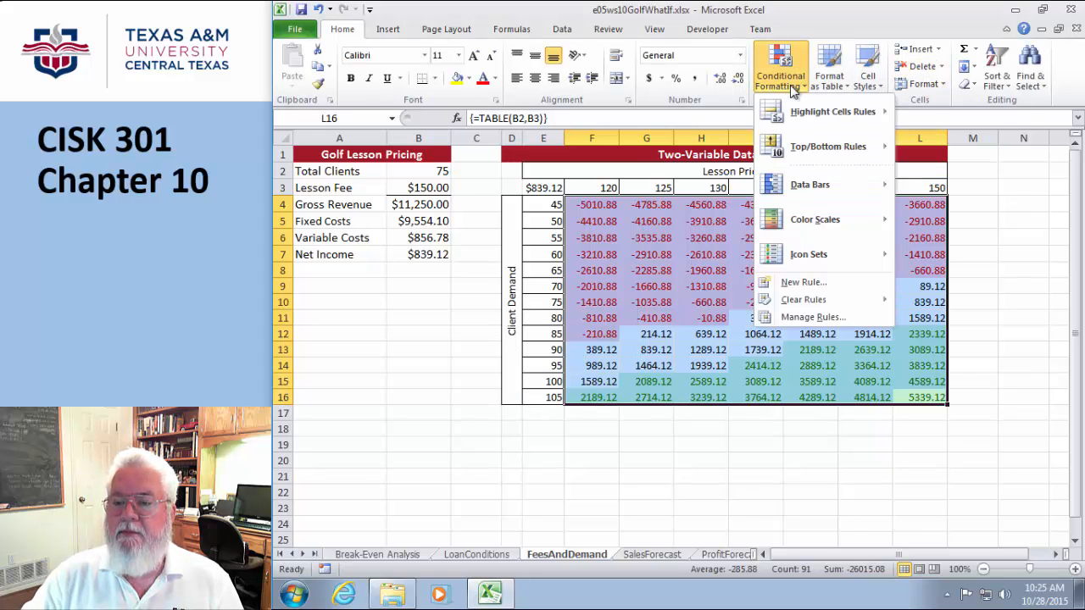
{"action": "mouse_move", "coordinate": [847, 112]}
{"action": "left_click", "coordinate": [939, 185]}
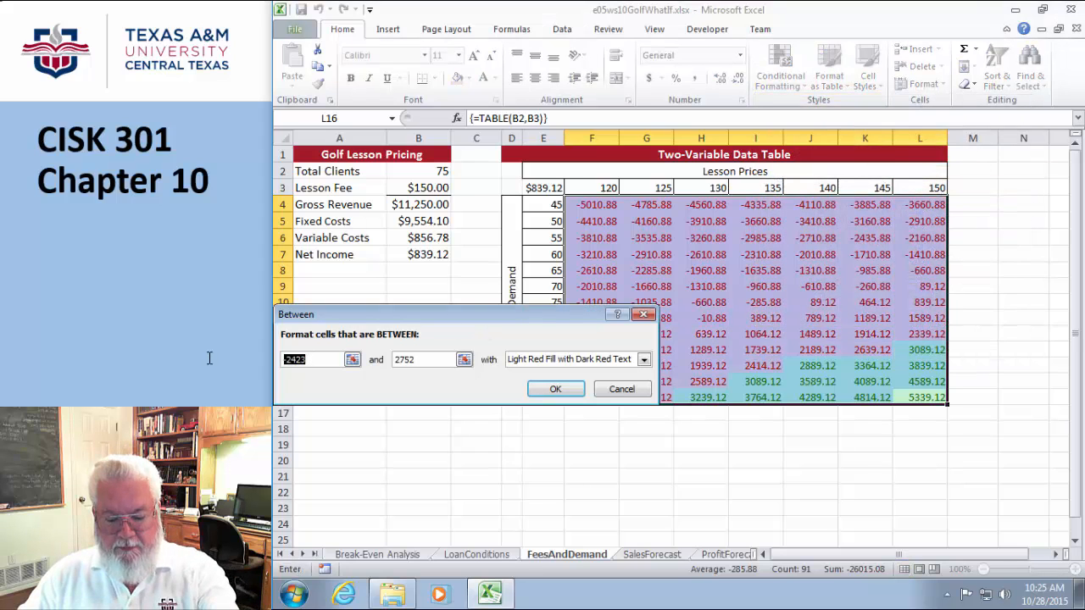
{"action": "type", "text": "0"}
{"action": "key", "text": "Tab"}
{"action": "type", "text": "2"}
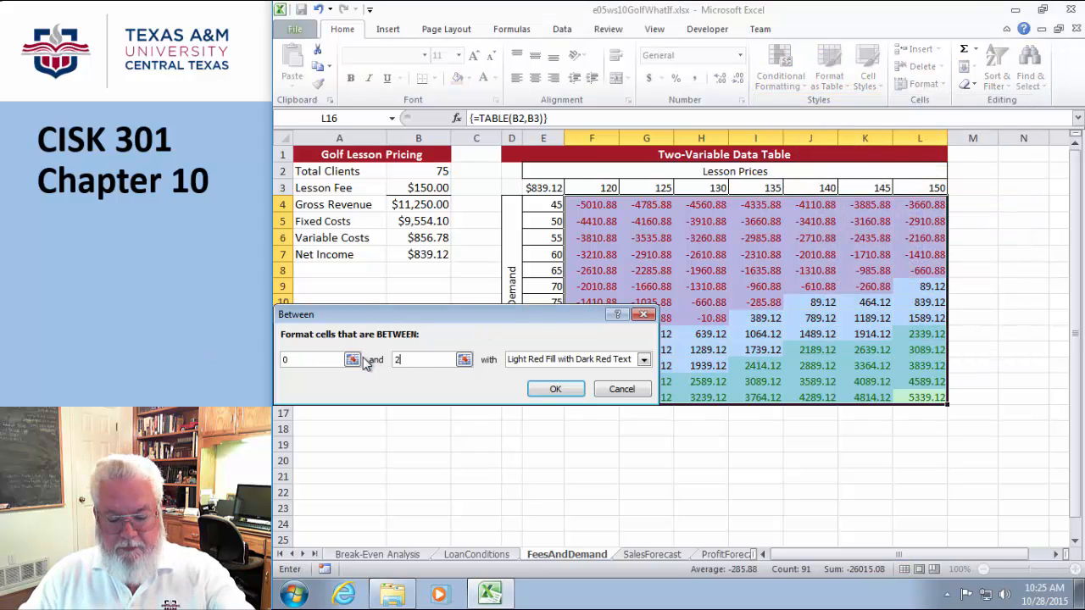
{"action": "type", "text": "000"}
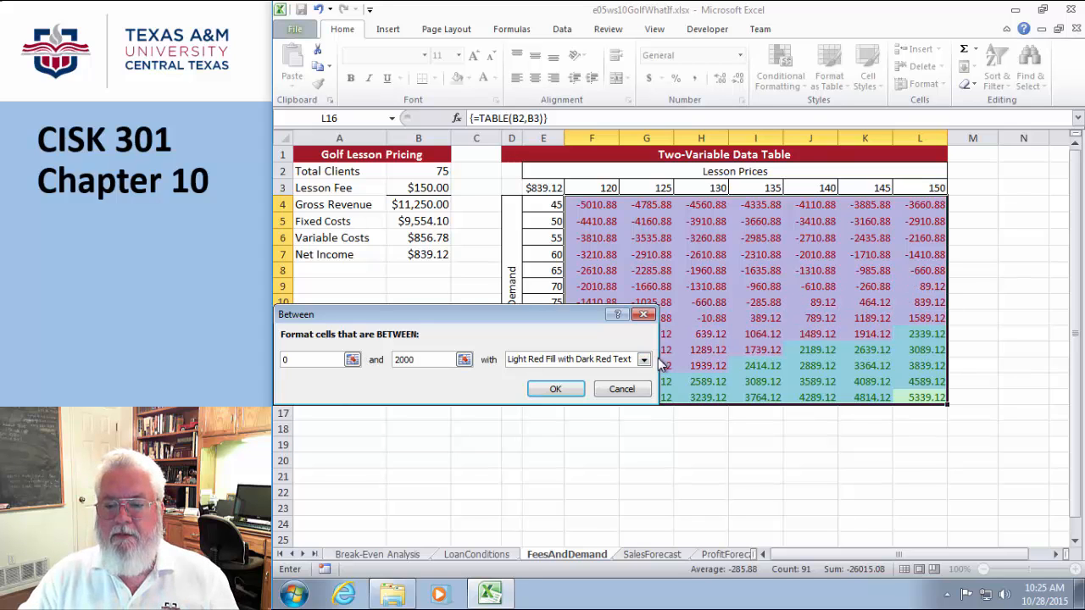
{"action": "left_click", "coordinate": [644, 359]}
{"action": "left_click", "coordinate": [565, 383]}
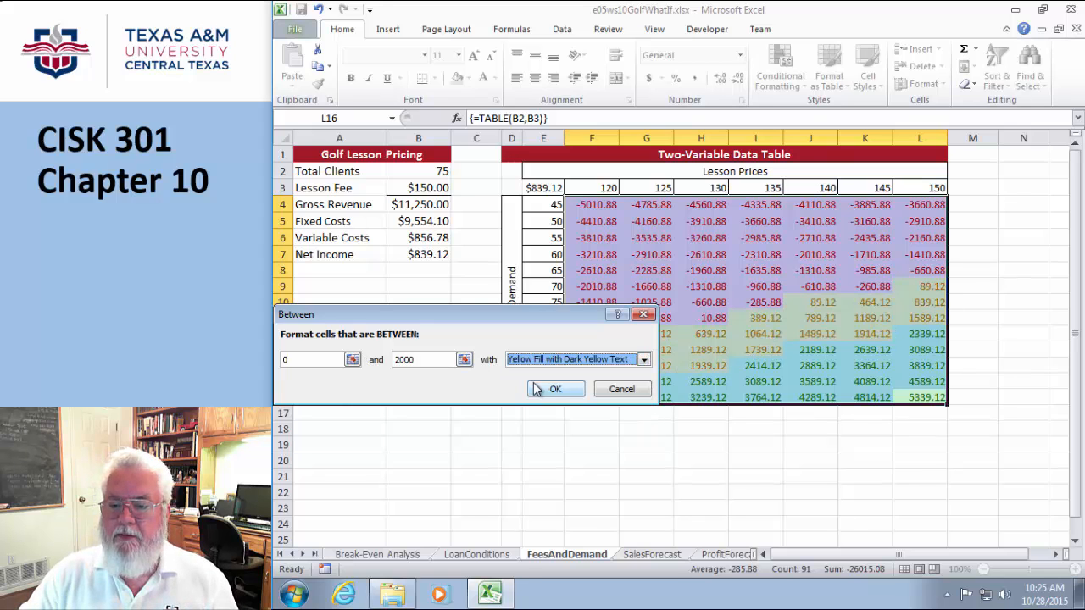
{"action": "left_click", "coordinate": [536, 391]}
{"action": "left_click", "coordinate": [531, 472]}
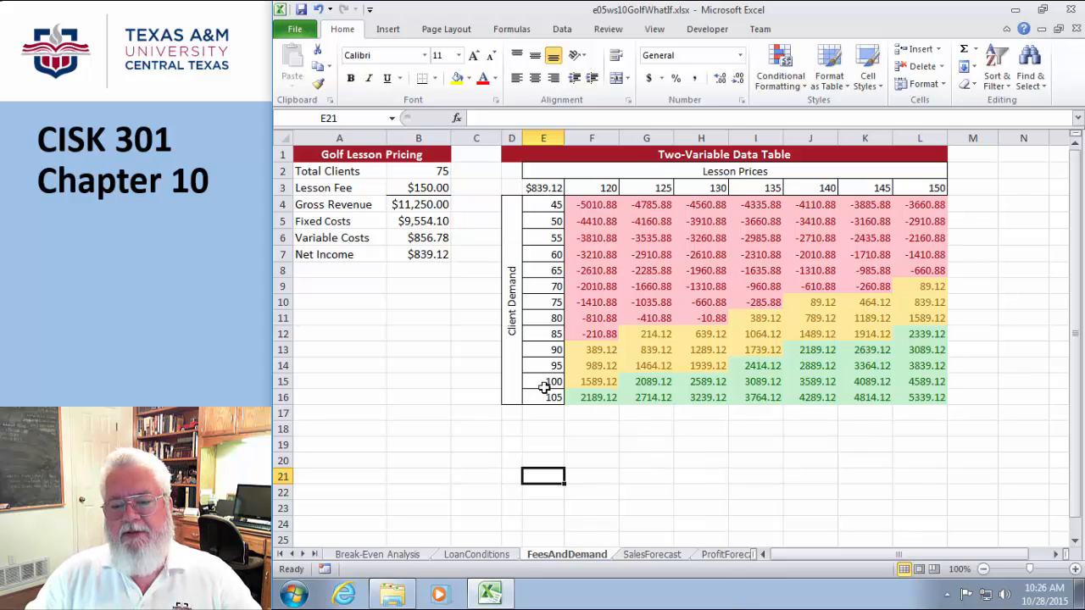
{"action": "left_click_drag", "start_coordinate": [938, 398], "coordinate": [541, 188]}
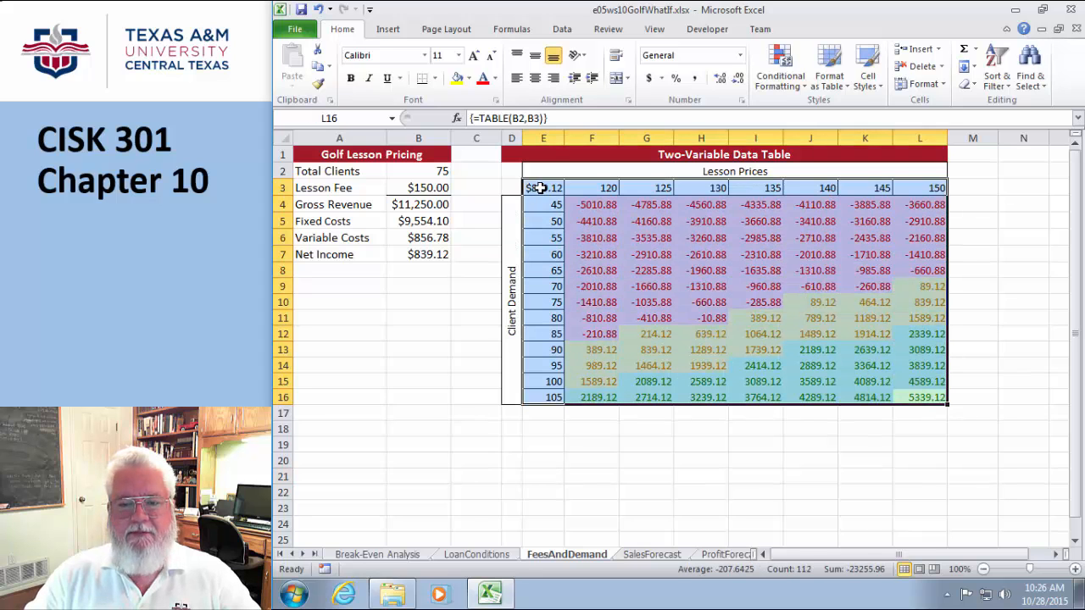
{"action": "left_click", "coordinate": [594, 501]}
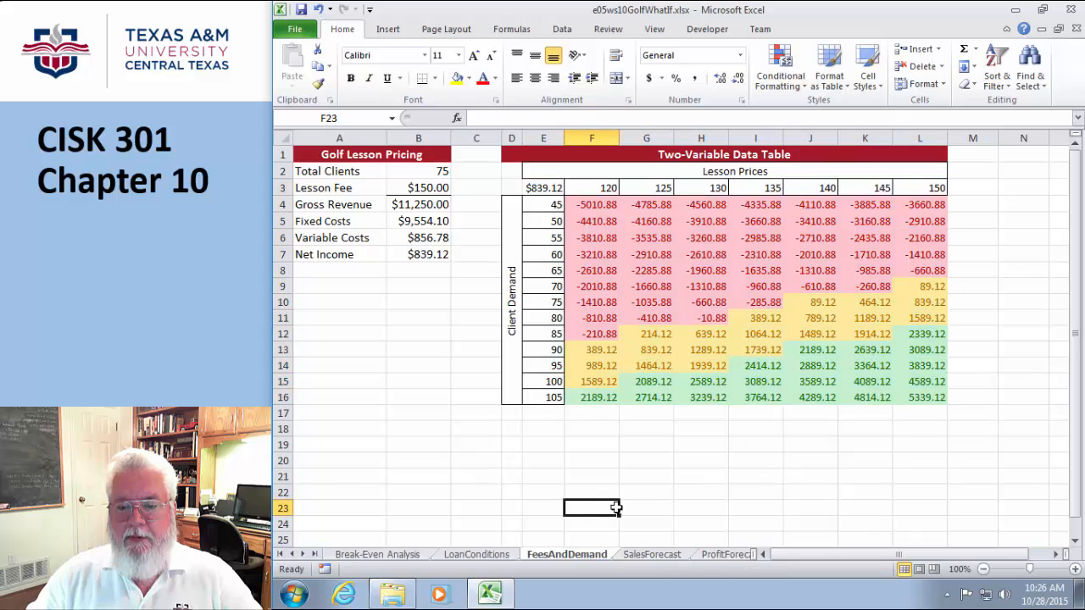
Step: Hide the displayed value in corner cell E3 with the custom number format ;;; and check that cell's underlying formula
{"action": "left_click", "coordinate": [546, 188]}
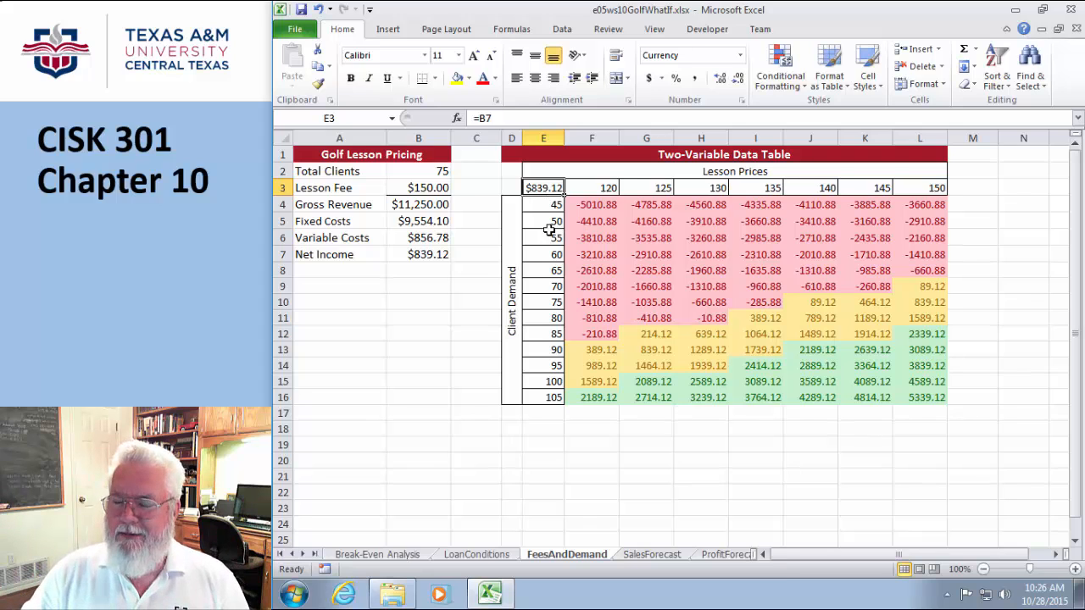
{"action": "right_click", "coordinate": [544, 187]}
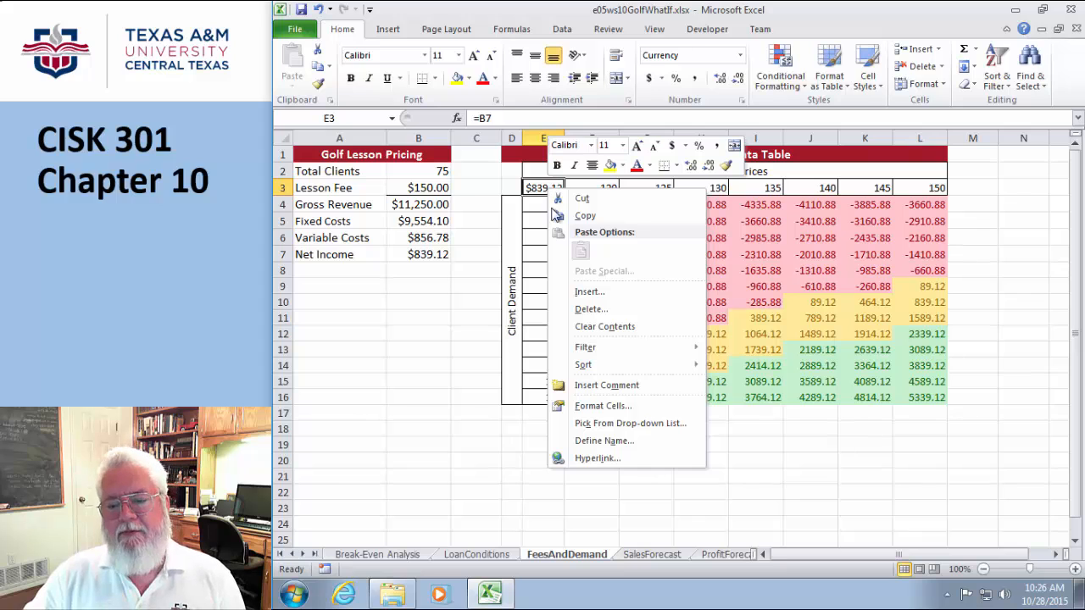
{"action": "left_click", "coordinate": [585, 408]}
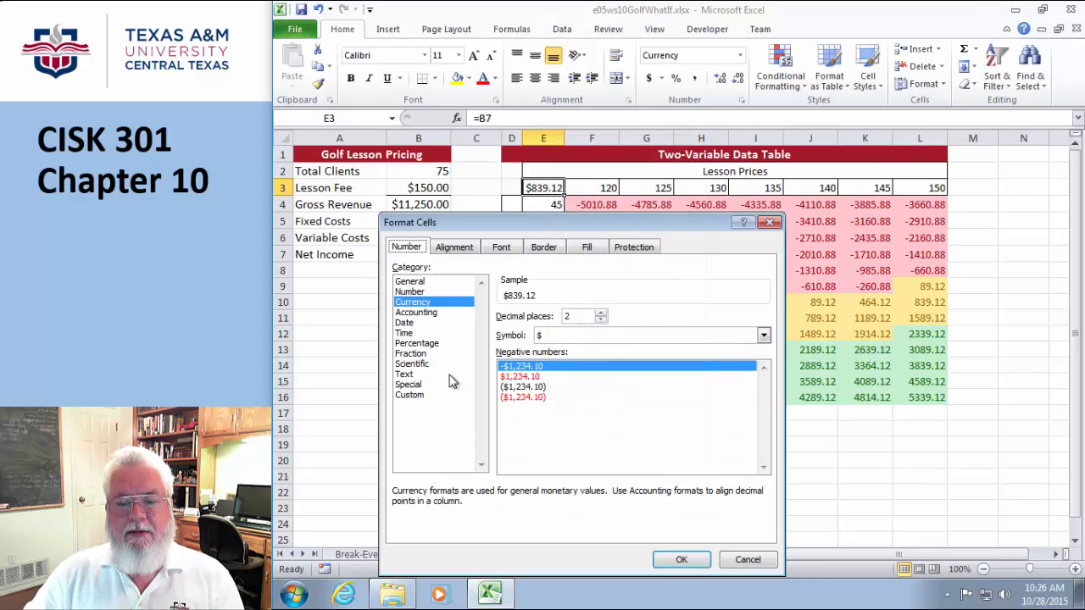
{"action": "left_click", "coordinate": [409, 397]}
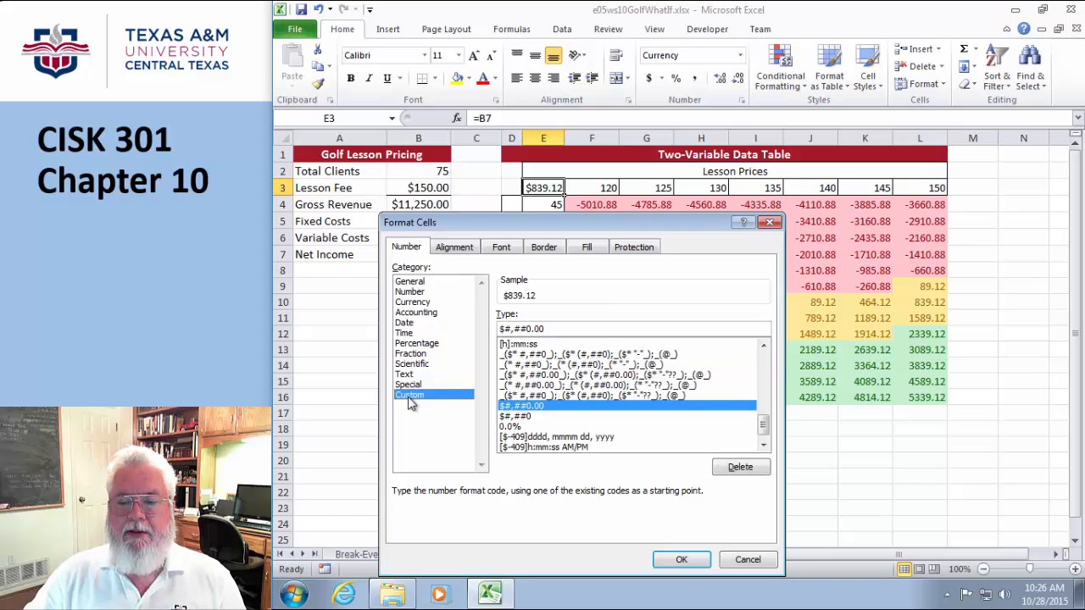
{"action": "double_click", "coordinate": [528, 327]}
{"action": "type", "text": ";;;"}
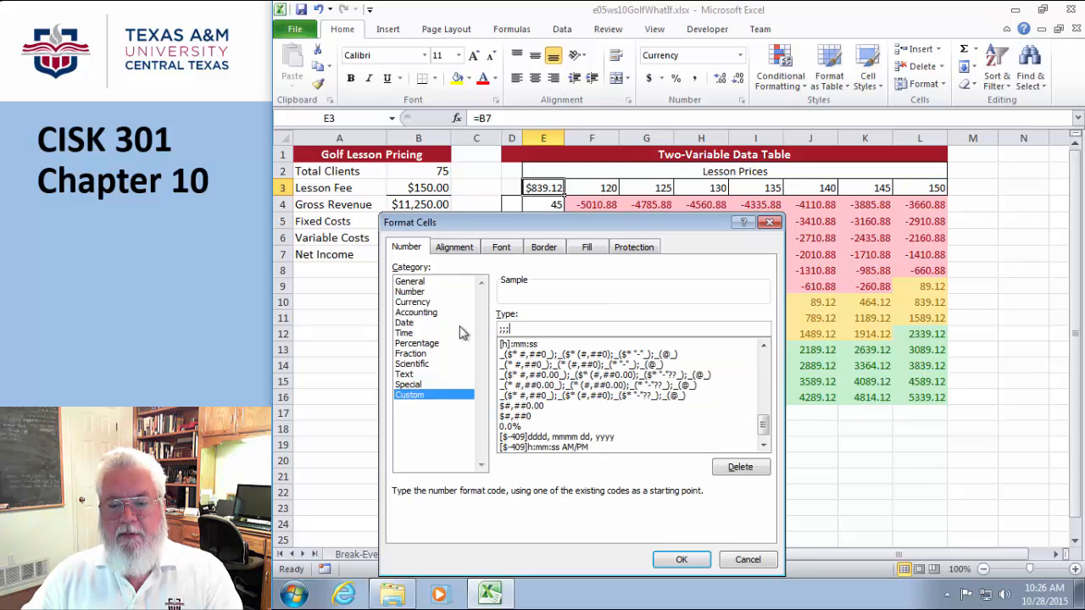
{"action": "left_click", "coordinate": [683, 561]}
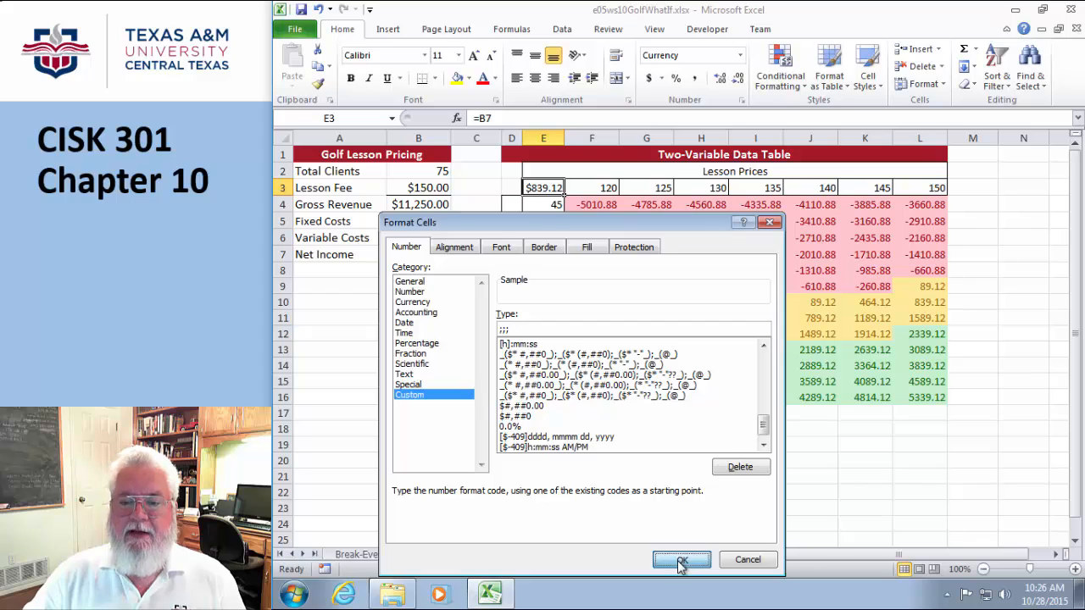
{"action": "left_click", "coordinate": [665, 522]}
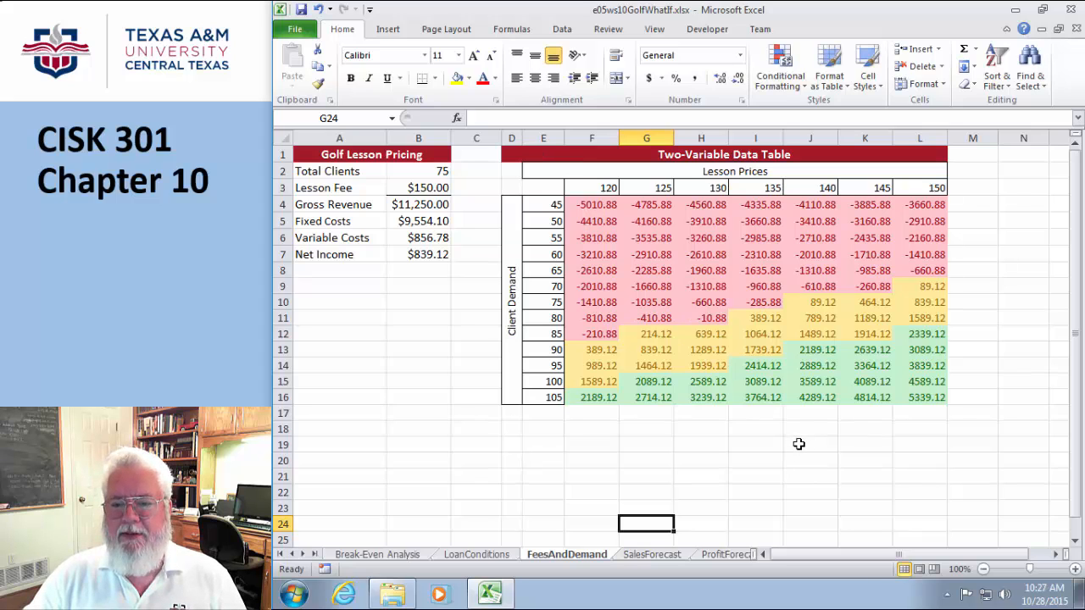
{"action": "left_click", "coordinate": [545, 187]}
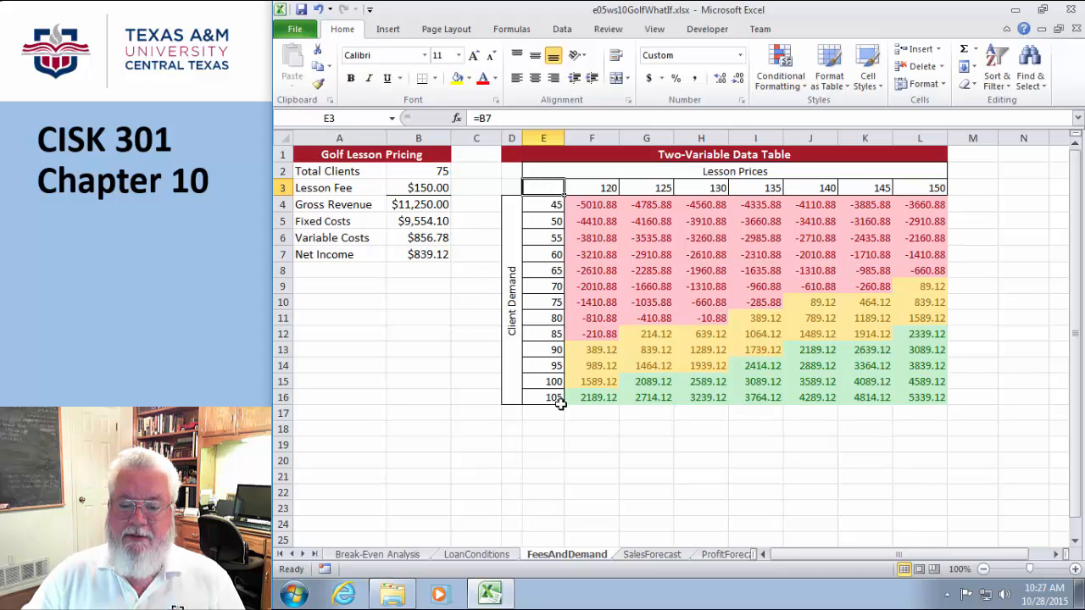
{"action": "left_click", "coordinate": [573, 437]}
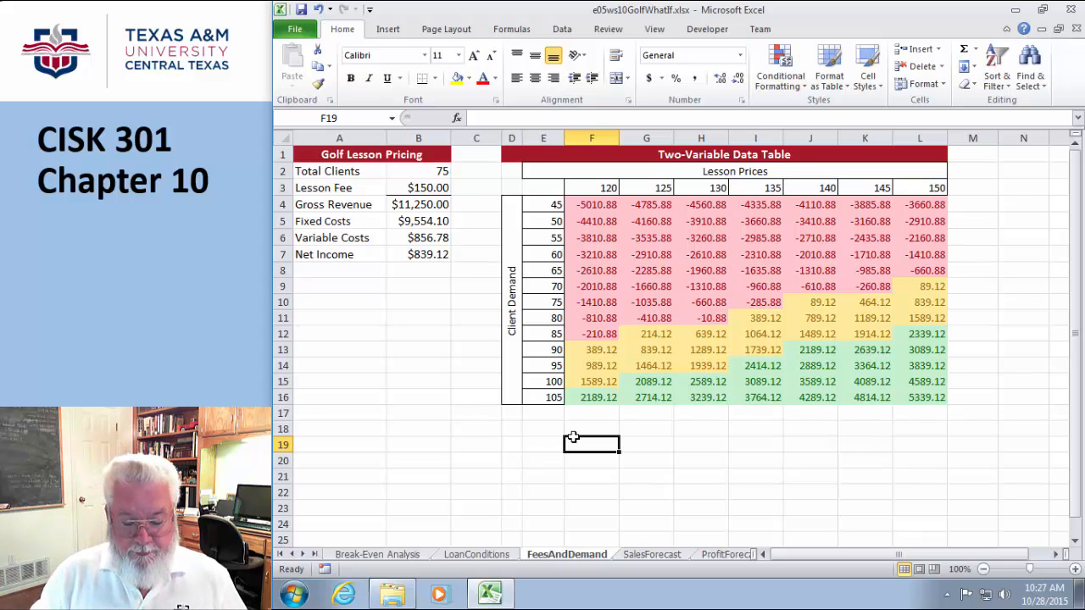
Step: Switch to the SalesForecast sheet and select an empty cell outside the forecast table
{"action": "left_click", "coordinate": [644, 556]}
{"action": "left_click", "coordinate": [746, 457]}
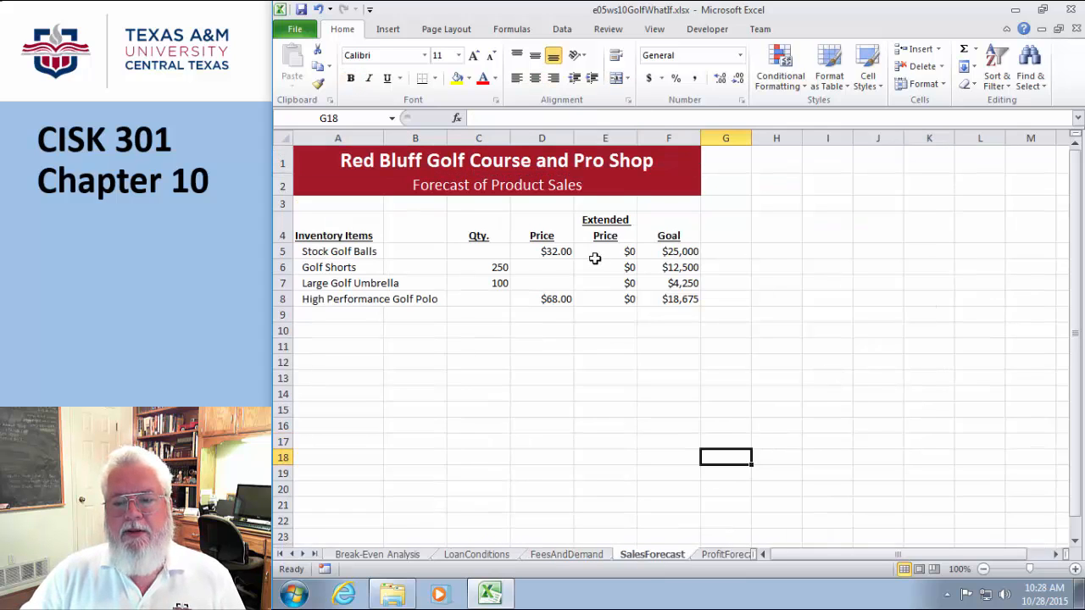
Step: Examine the Goal values in F5:F8 and the Extended Price formulas in E5:E8 for the four inventory items
{"action": "left_click", "coordinate": [676, 252]}
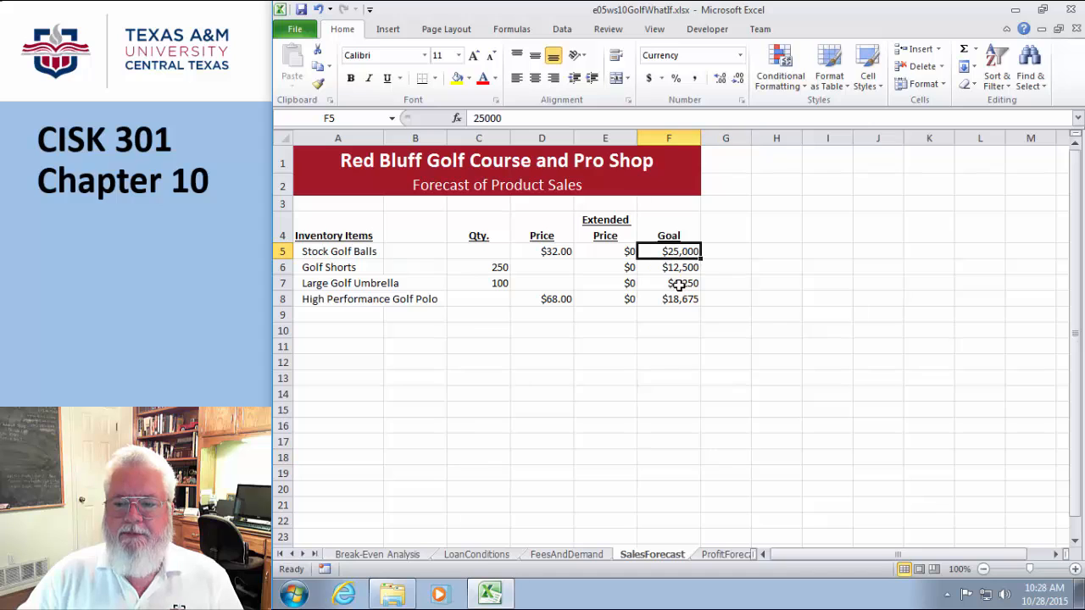
{"action": "left_click", "coordinate": [679, 267]}
{"action": "left_click", "coordinate": [675, 287]}
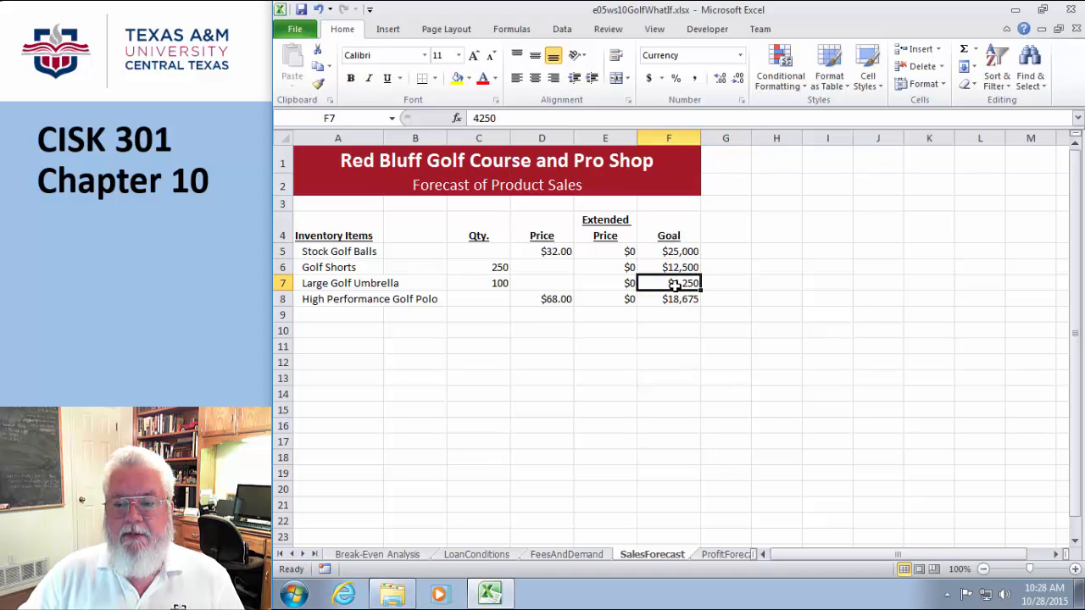
{"action": "left_click", "coordinate": [678, 301]}
{"action": "left_click", "coordinate": [670, 346]}
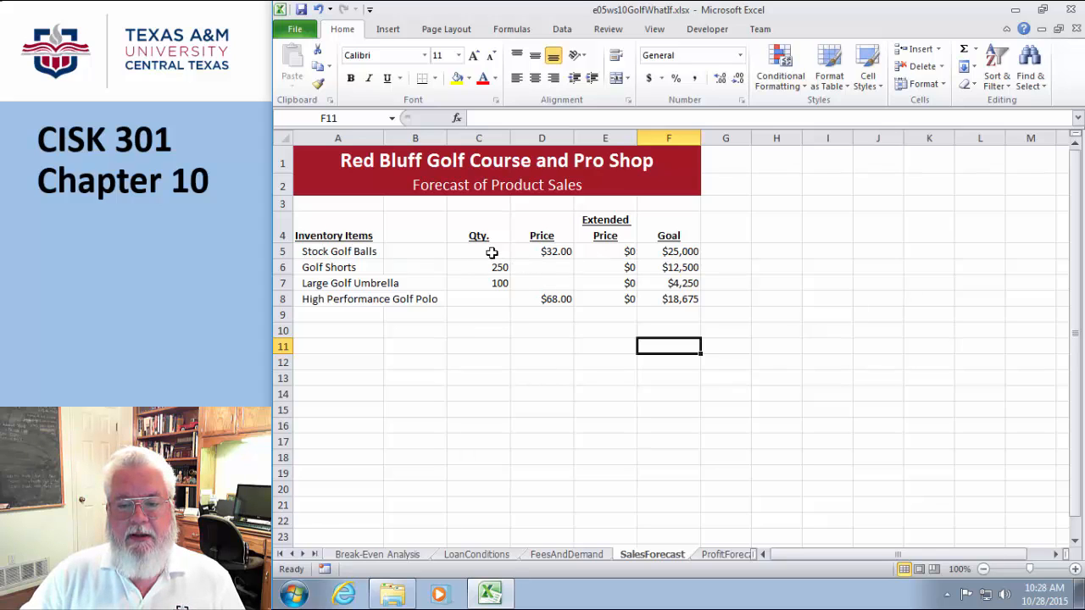
{"action": "left_click", "coordinate": [624, 252]}
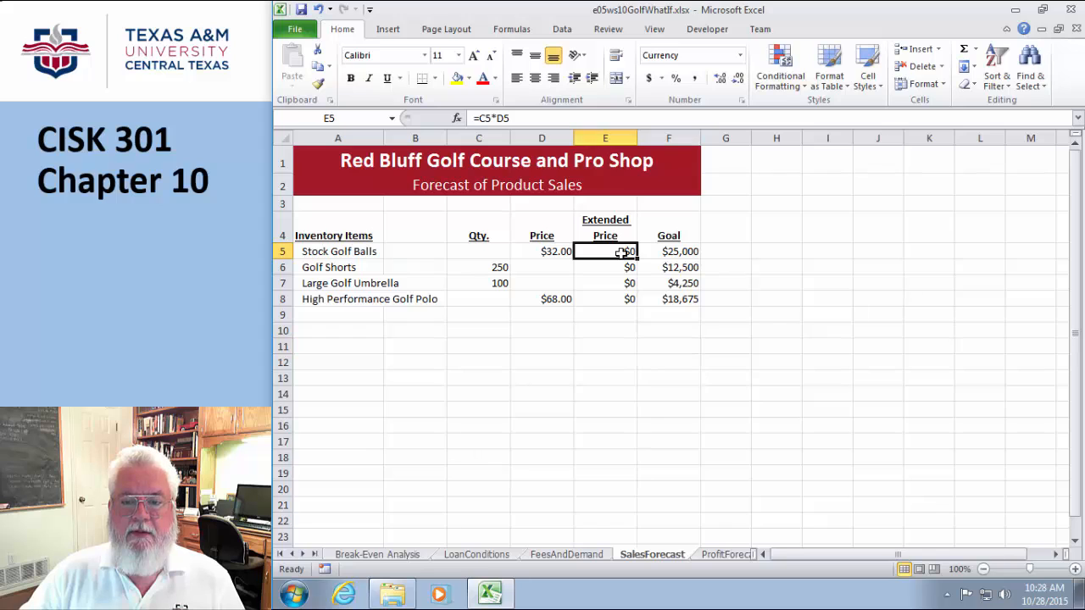
{"action": "left_click", "coordinate": [616, 268]}
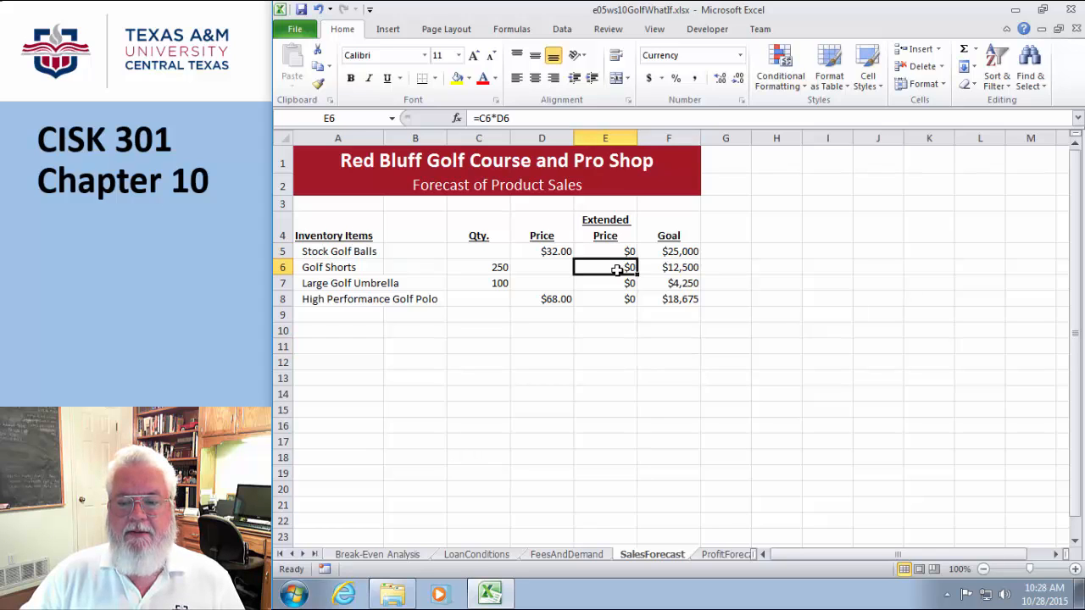
{"action": "left_click", "coordinate": [613, 284]}
{"action": "left_click", "coordinate": [612, 299]}
{"action": "left_click", "coordinate": [773, 329]}
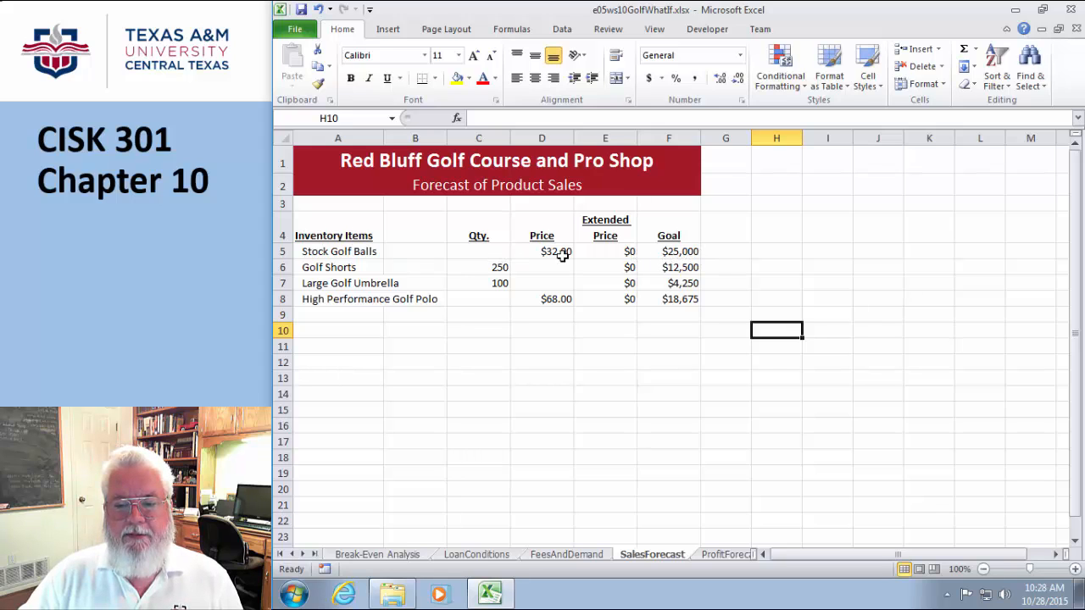
Step: Try Goal Seek to bring the Stock Golf Balls extended price in E5 to 25000 by changing quantity cell C5, discarding the solution
{"action": "left_click", "coordinate": [479, 251]}
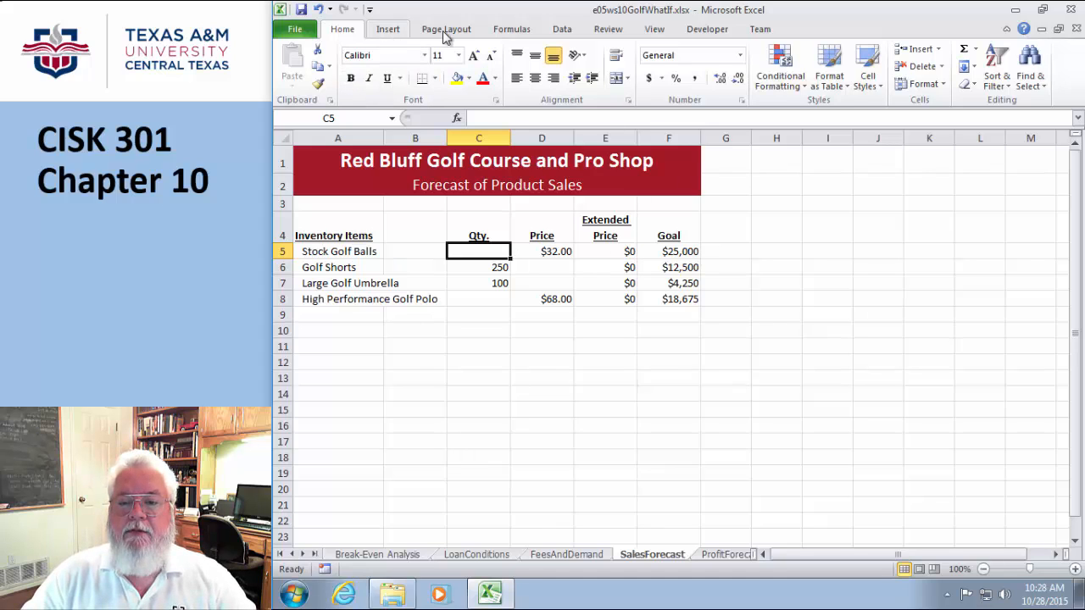
{"action": "left_click", "coordinate": [562, 30]}
{"action": "left_click", "coordinate": [890, 84]}
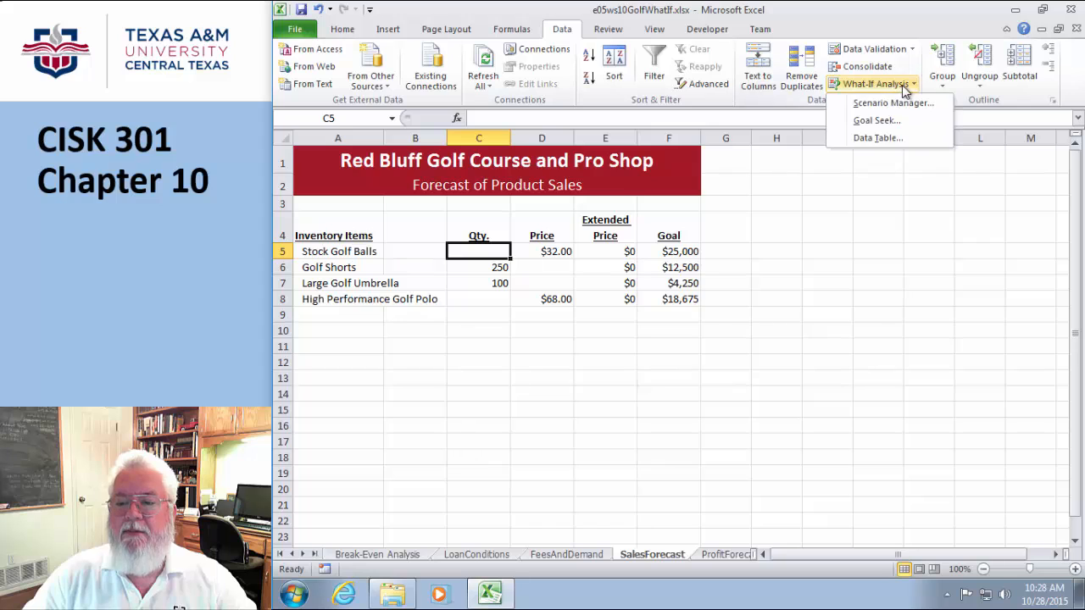
{"action": "left_click", "coordinate": [894, 123]}
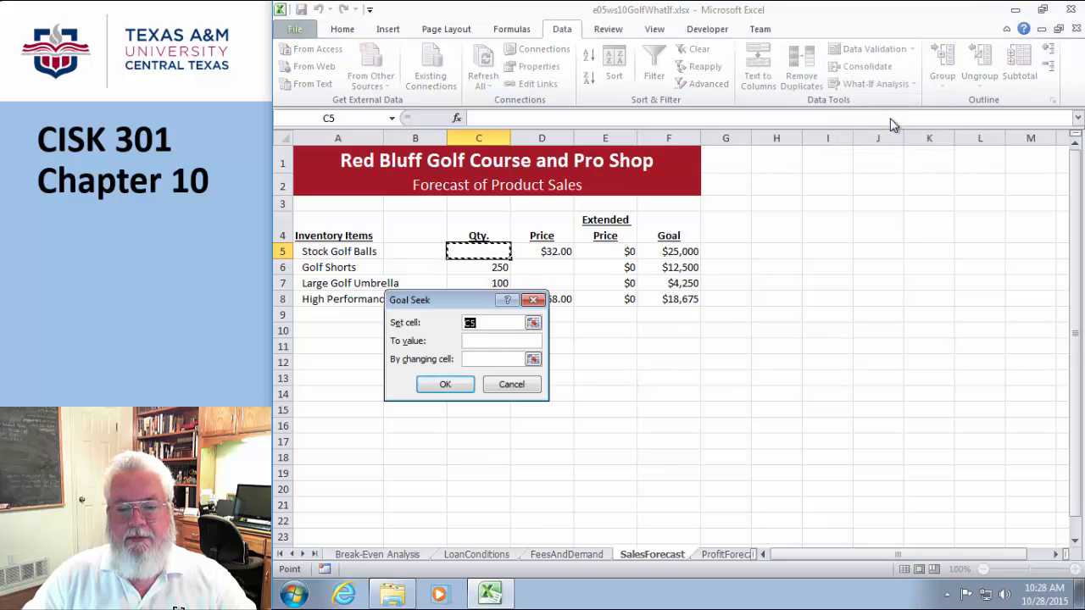
{"action": "left_click_drag", "start_coordinate": [413, 305], "coordinate": [766, 256]}
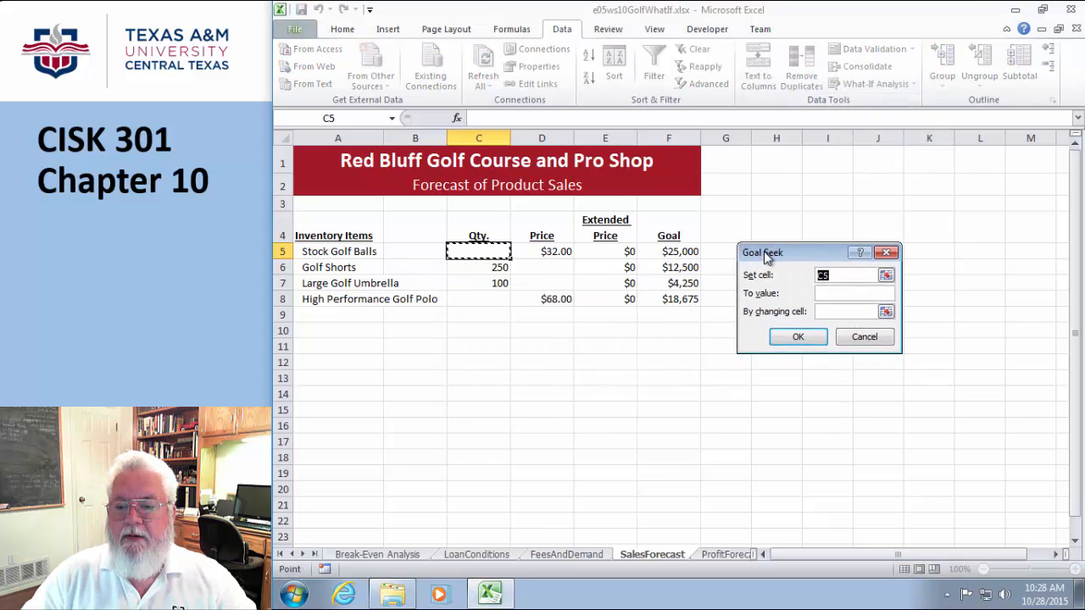
{"action": "left_click", "coordinate": [616, 252]}
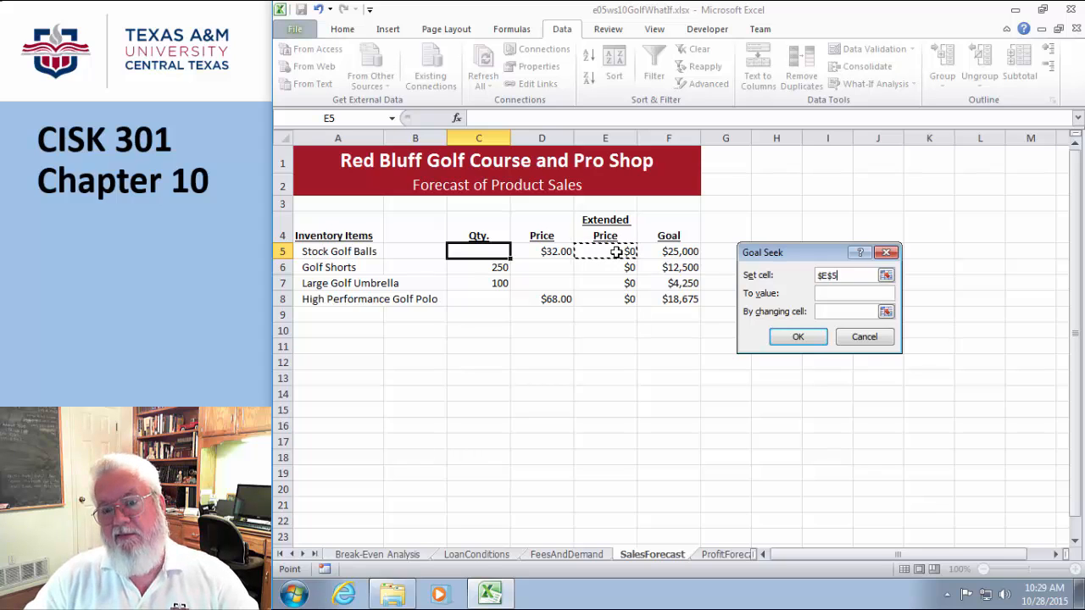
{"action": "left_click", "coordinate": [824, 295]}
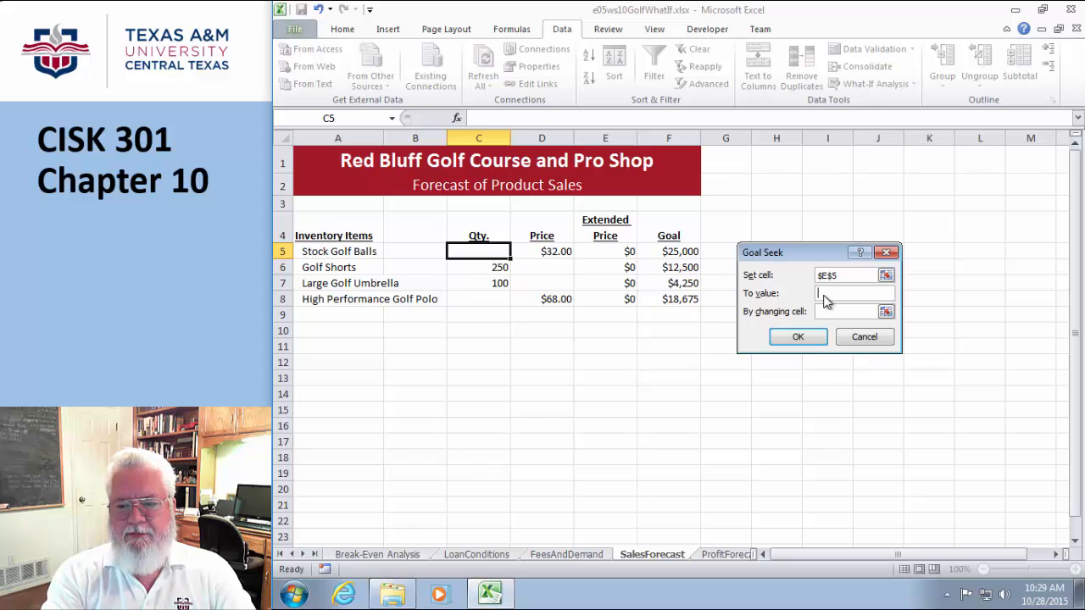
{"action": "type", "text": "25000"}
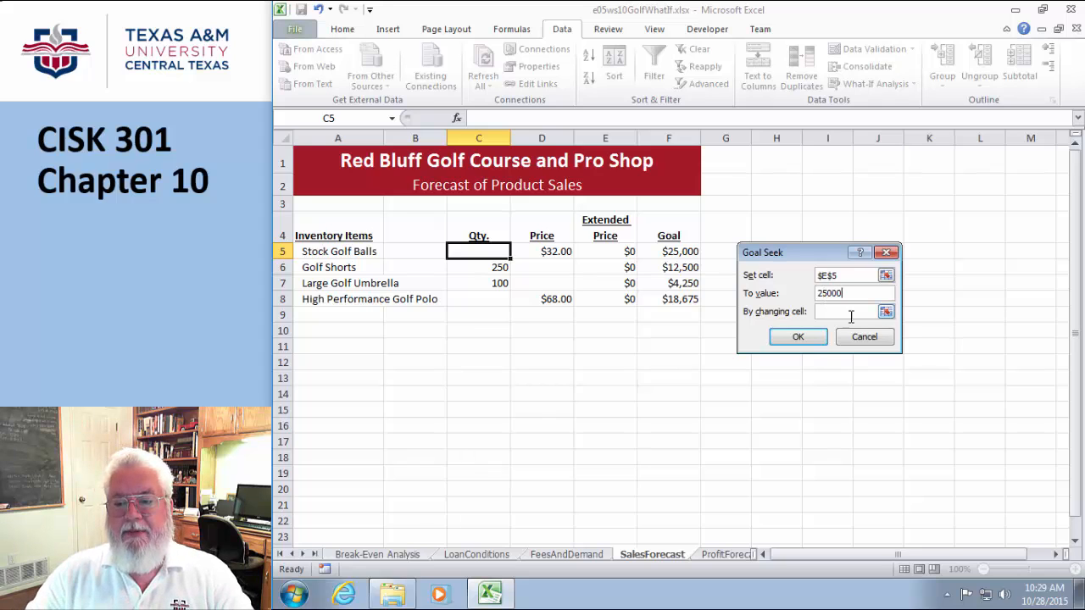
{"action": "left_click", "coordinate": [885, 311]}
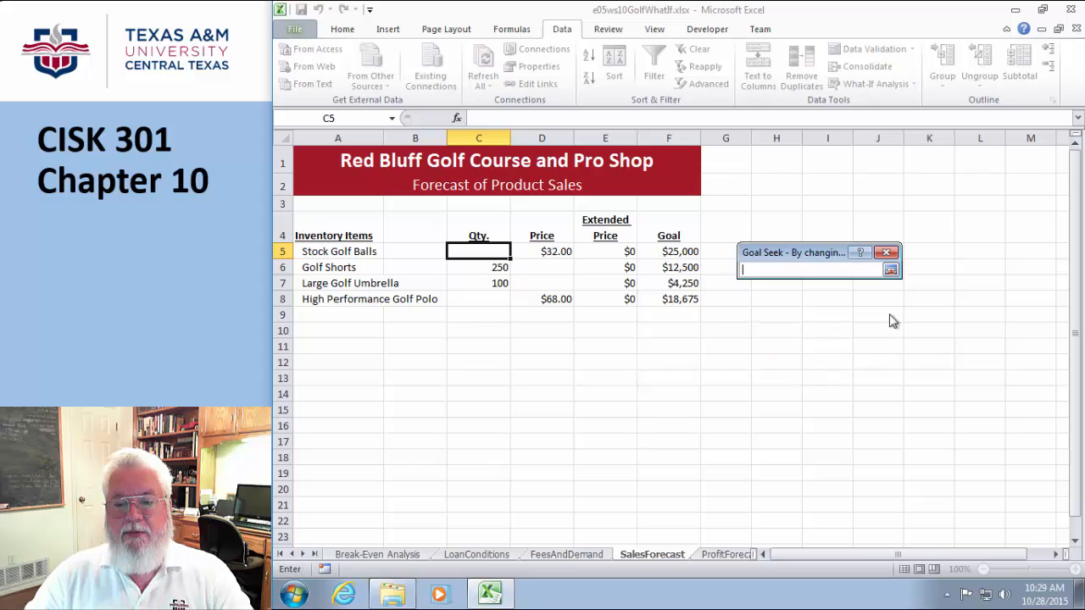
{"action": "left_click", "coordinate": [491, 251]}
{"action": "key", "text": "Return"}
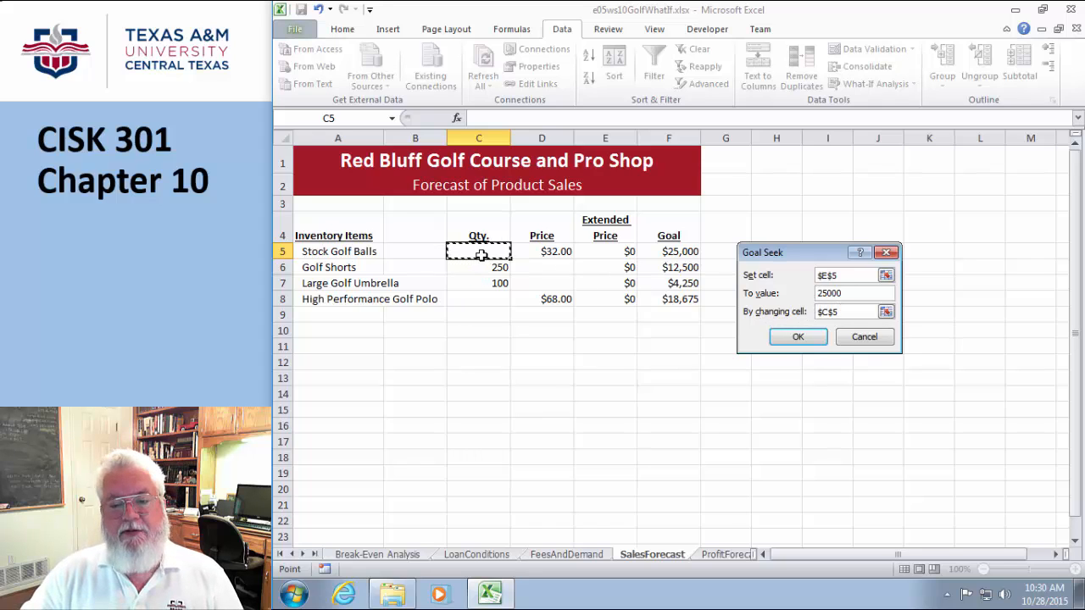
{"action": "left_click", "coordinate": [791, 341]}
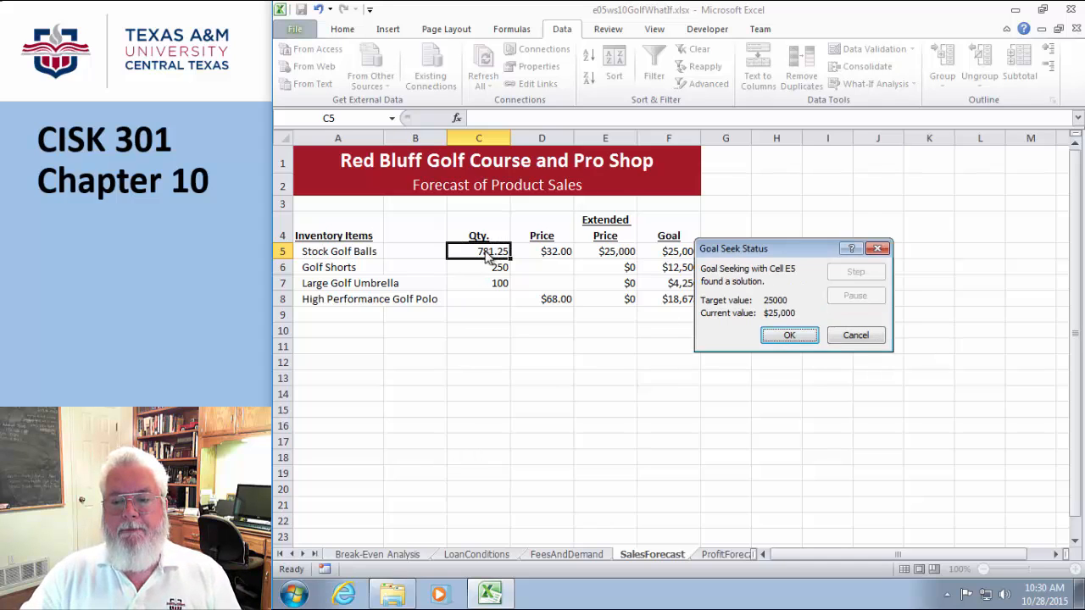
{"action": "left_click", "coordinate": [854, 335]}
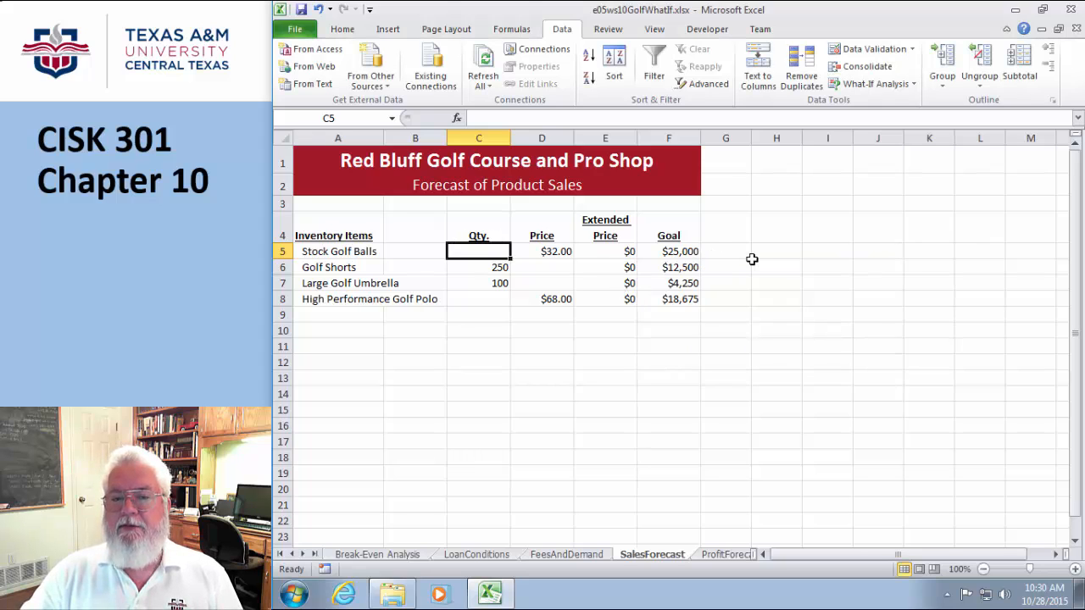
Step: Use Goal Seek to set E5 to 25000 by changing C5, keep the solution, and select an empty cell outside the table
{"action": "left_click", "coordinate": [857, 85]}
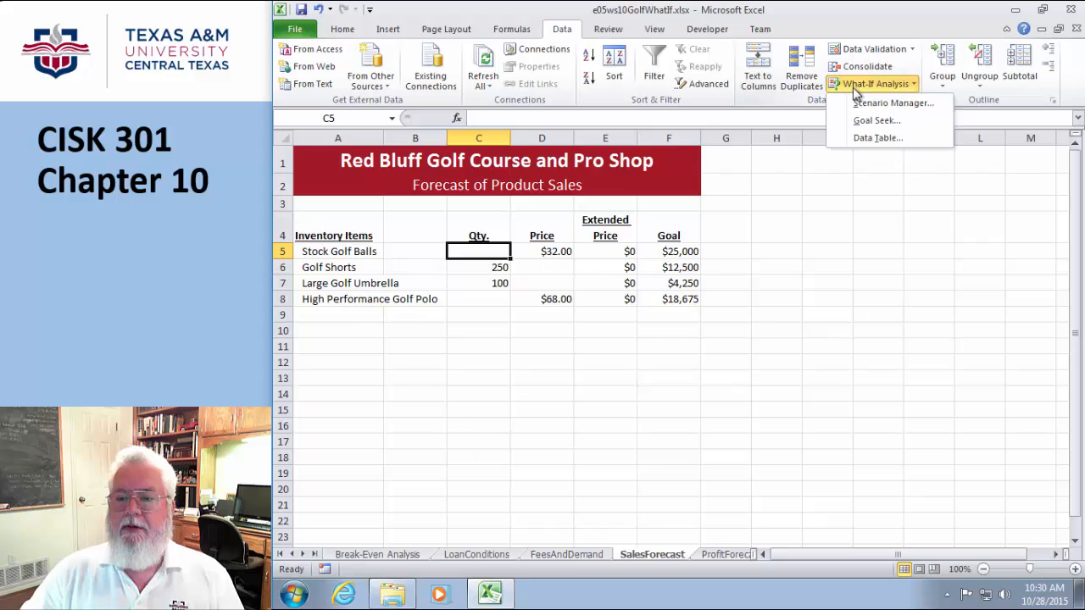
{"action": "left_click", "coordinate": [858, 121]}
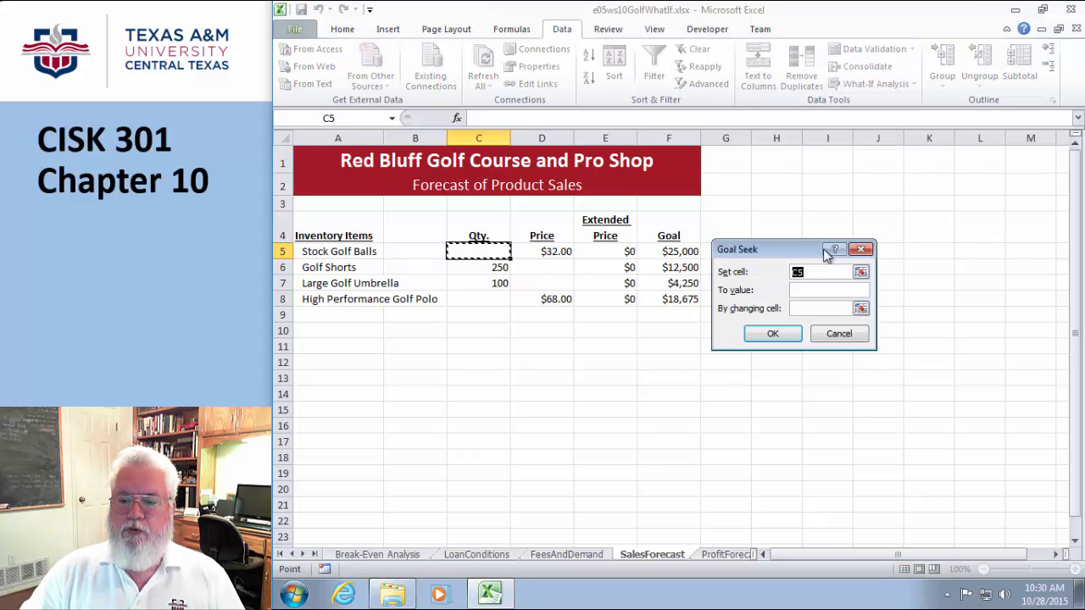
{"action": "left_click", "coordinate": [611, 252]}
{"action": "left_click", "coordinate": [805, 291]}
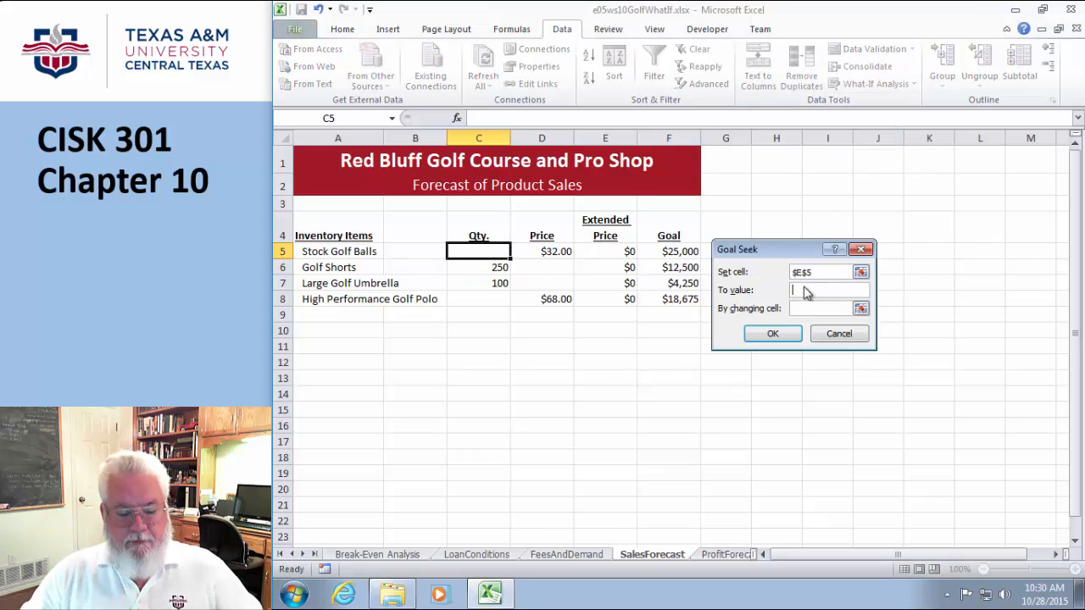
{"action": "type", "text": "25000"}
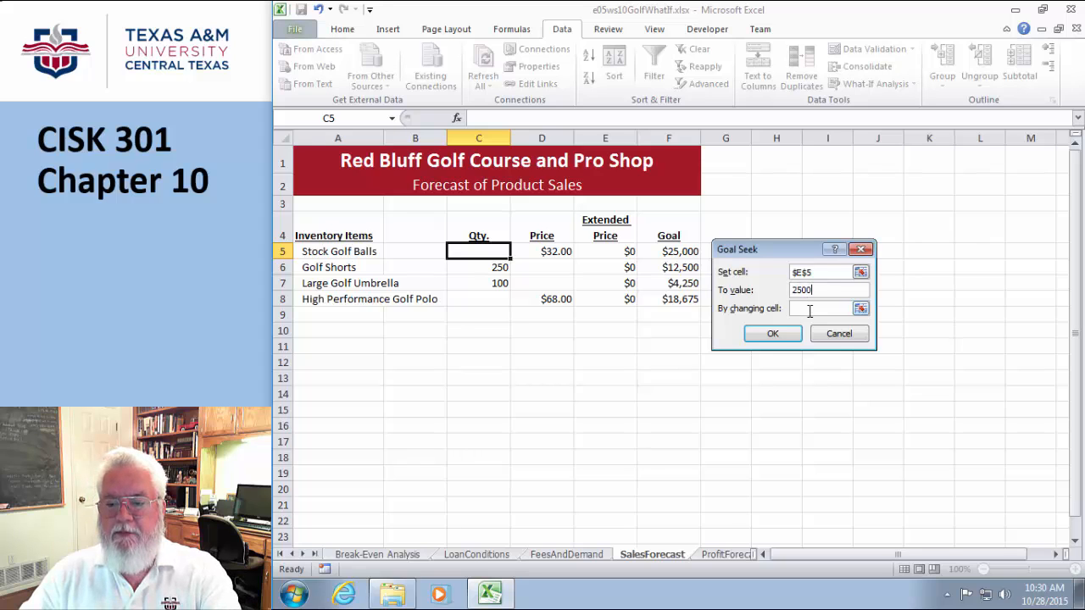
{"action": "left_click", "coordinate": [860, 309]}
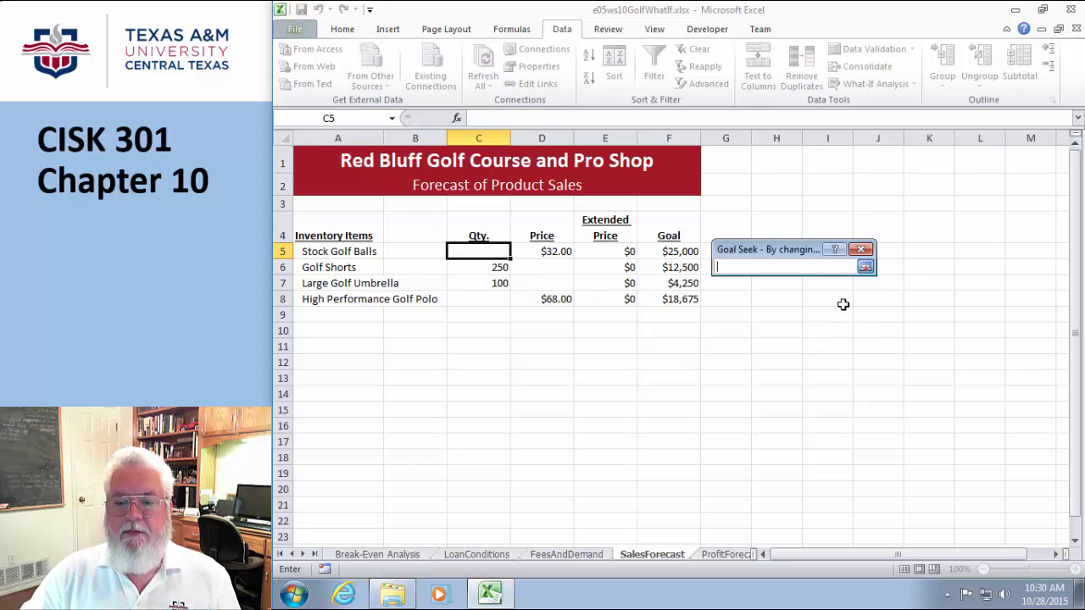
{"action": "left_click", "coordinate": [494, 249]}
{"action": "left_click", "coordinate": [864, 266]}
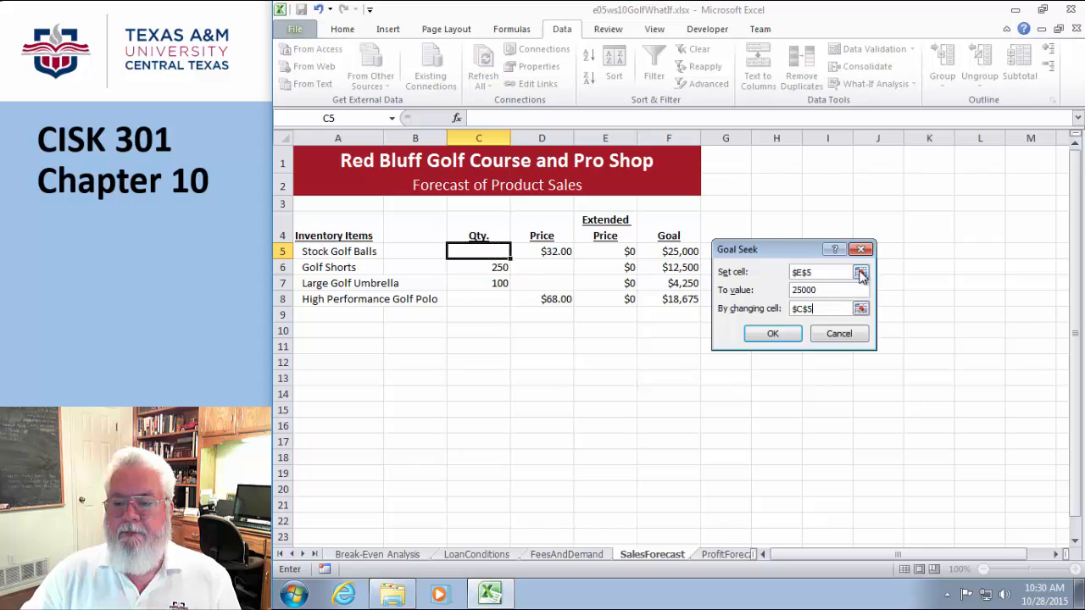
{"action": "left_click", "coordinate": [767, 332]}
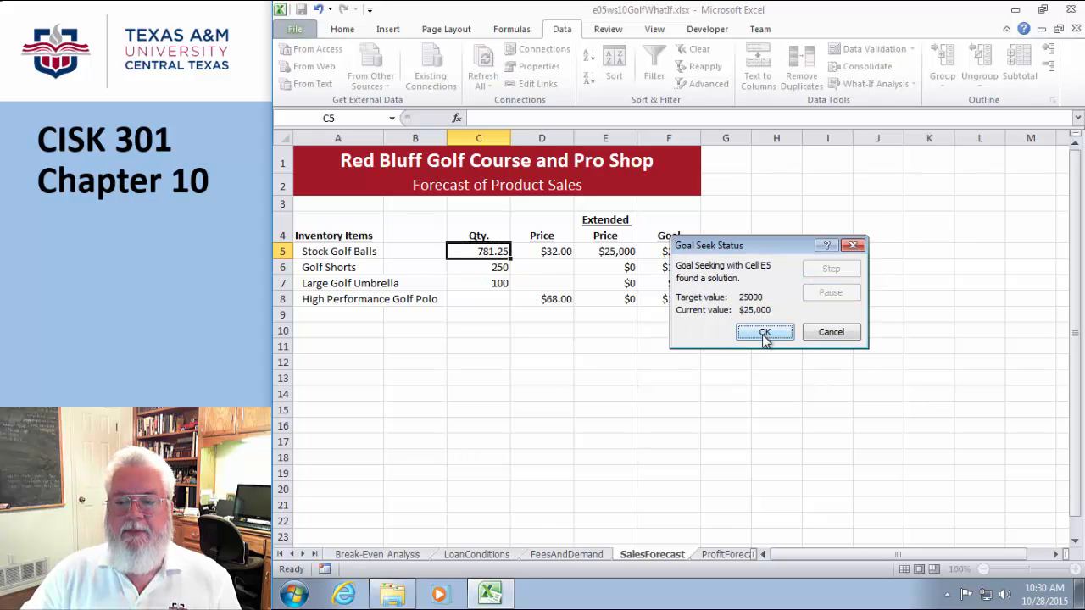
{"action": "left_click", "coordinate": [764, 333]}
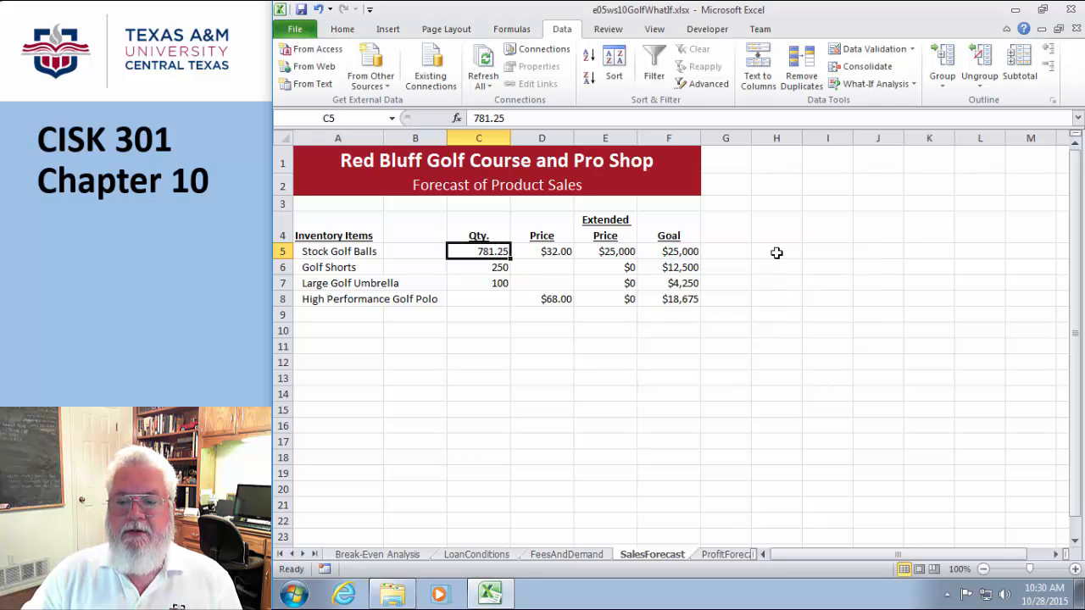
{"action": "left_click", "coordinate": [776, 253]}
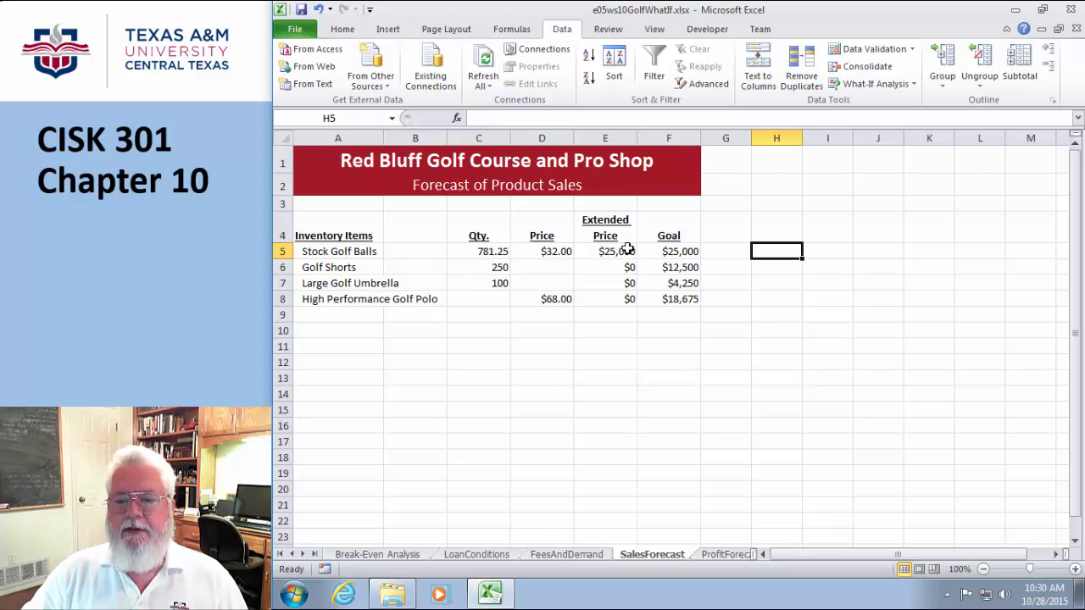
Step: Rerun Goal Seek from empty cell H5, with set cell E5, target value 25000 and changing cell C5, and accept the solution
{"action": "left_click", "coordinate": [864, 85]}
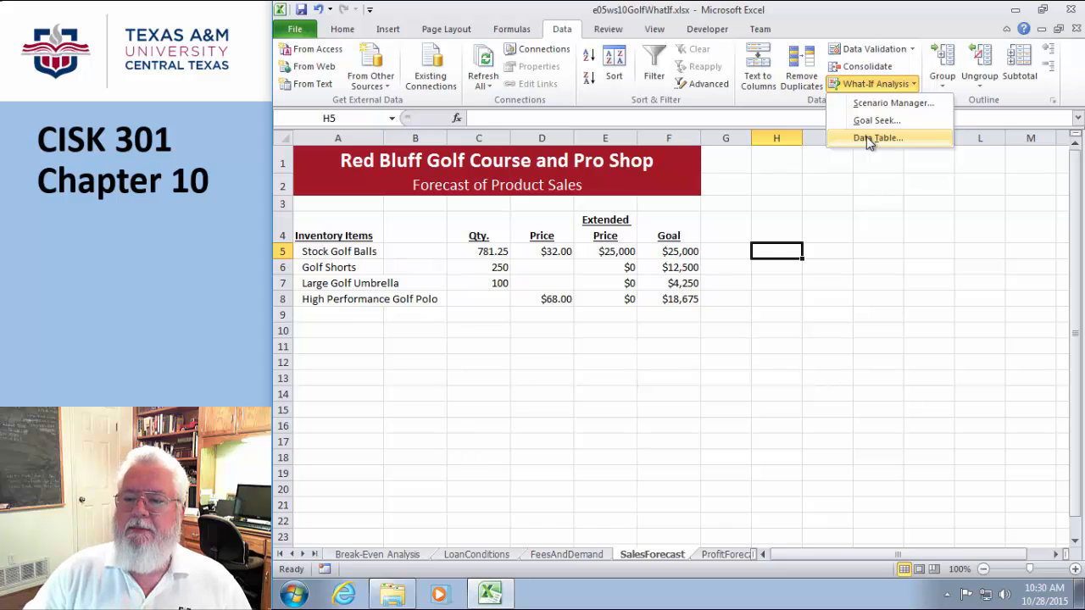
{"action": "left_click", "coordinate": [865, 121]}
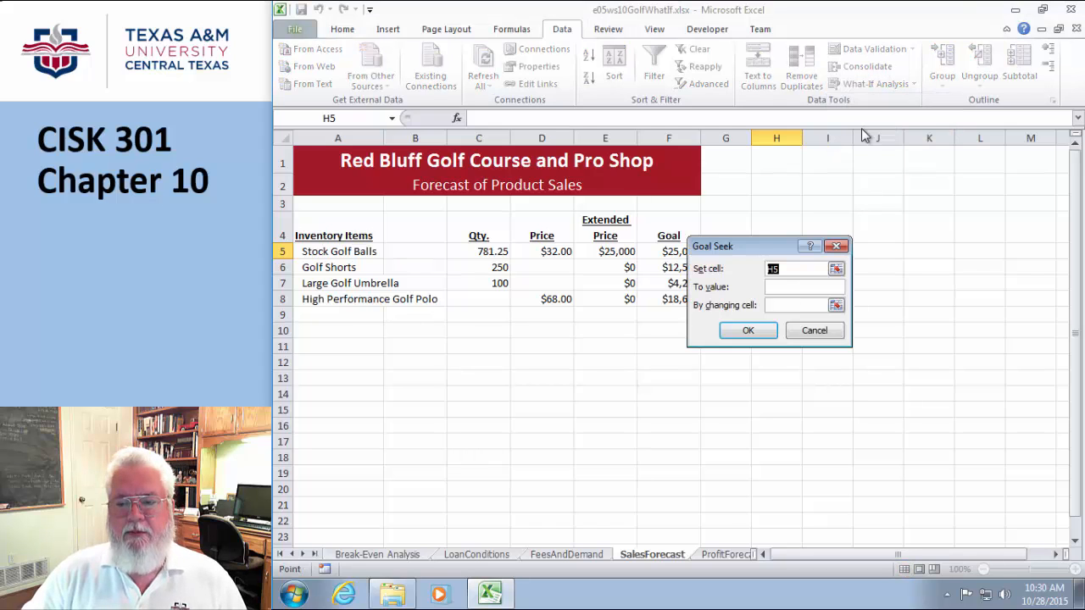
{"action": "left_click", "coordinate": [603, 251]}
{"action": "left_click", "coordinate": [773, 287]}
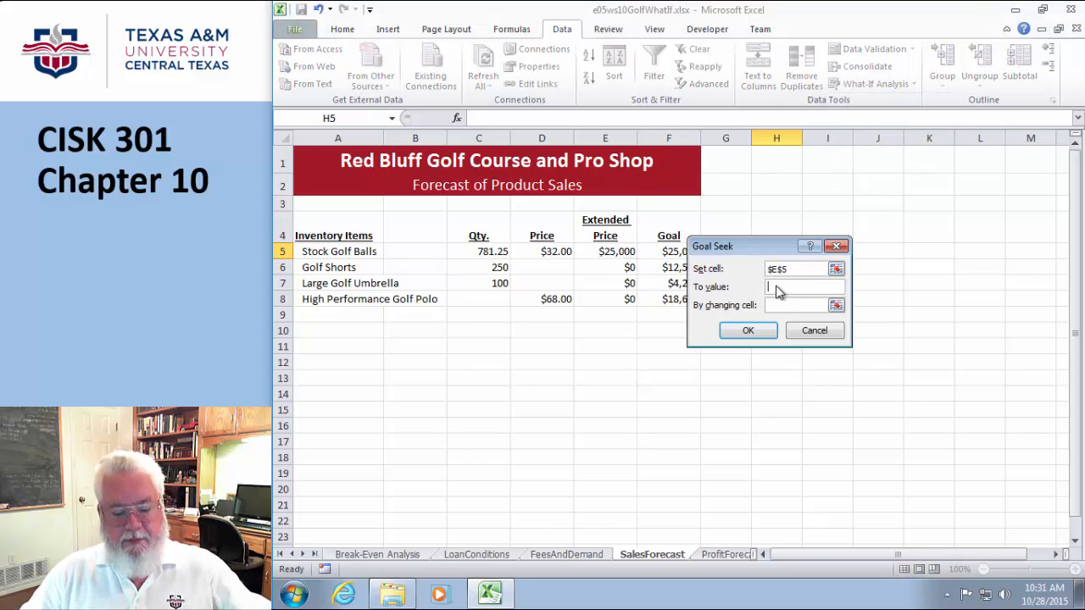
{"action": "type", "text": "25000"}
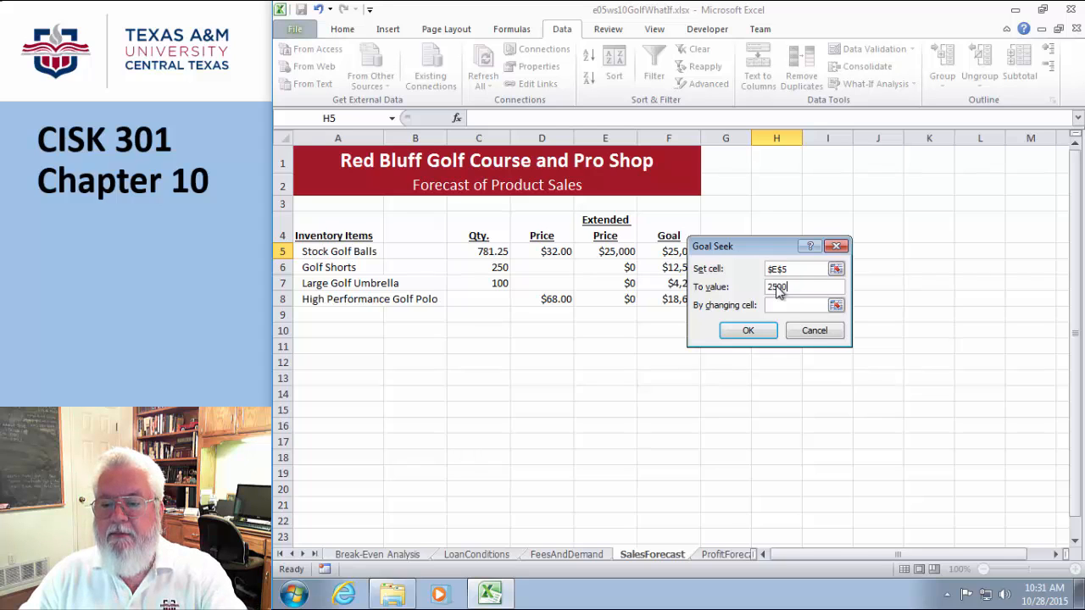
{"action": "left_click", "coordinate": [835, 306]}
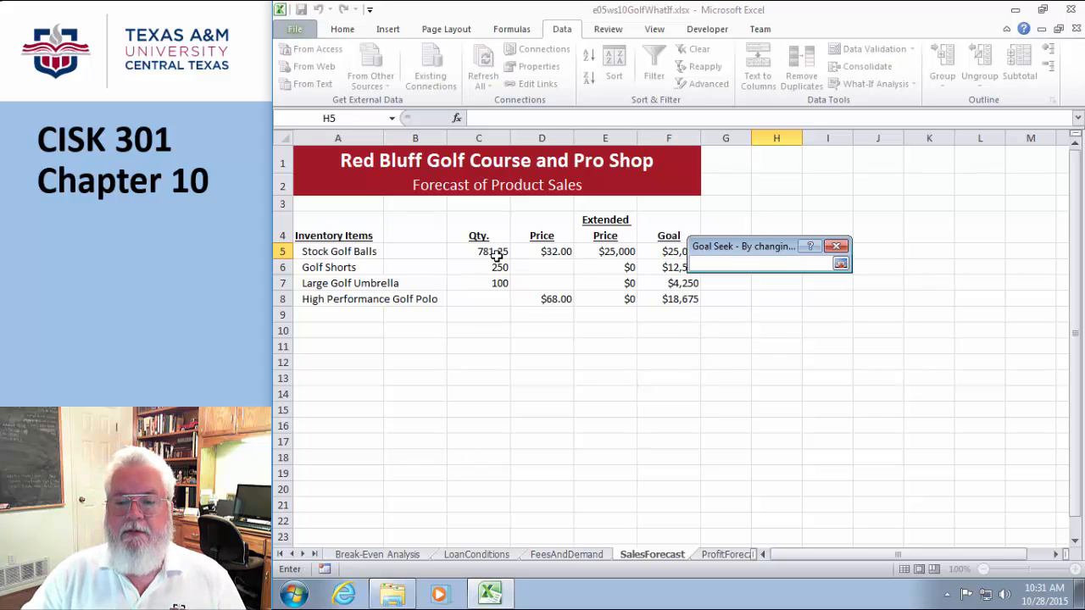
{"action": "left_click", "coordinate": [486, 252]}
{"action": "left_click", "coordinate": [840, 263]}
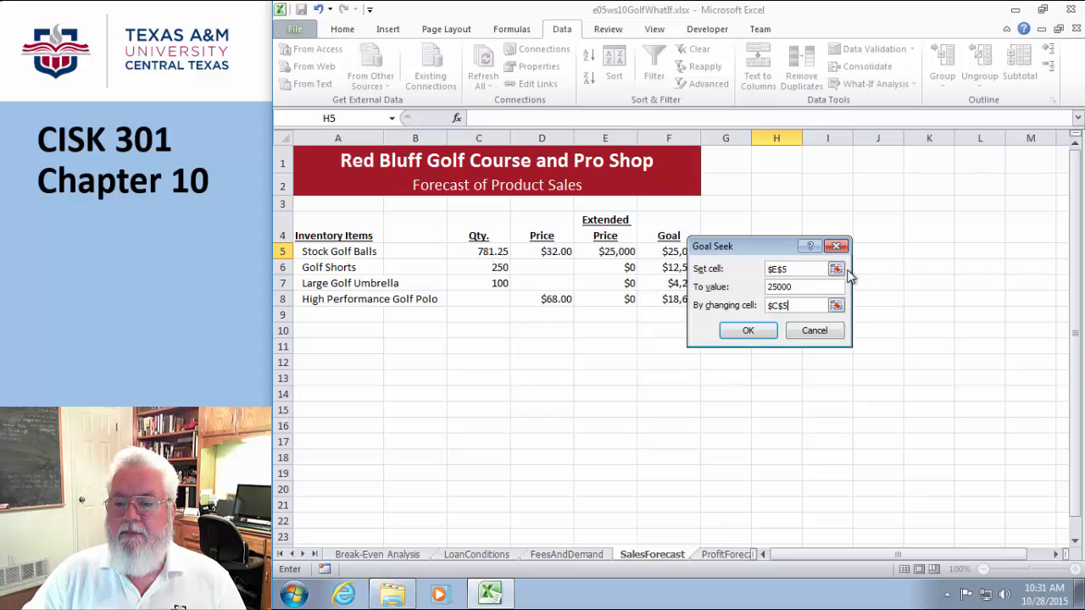
{"action": "left_click", "coordinate": [752, 333]}
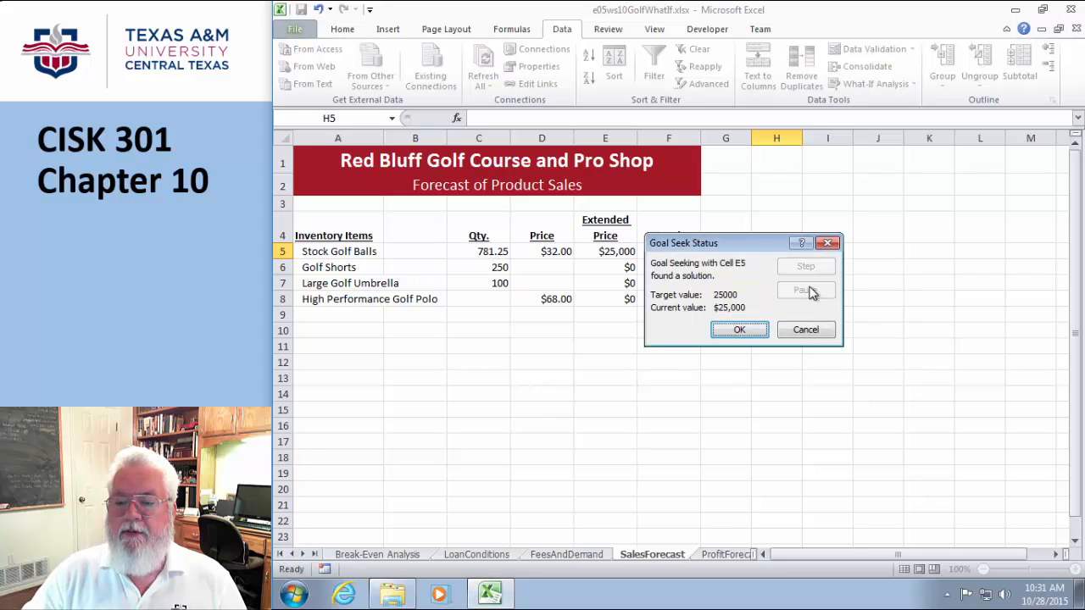
{"action": "left_click_drag", "start_coordinate": [743, 244], "coordinate": [843, 266]}
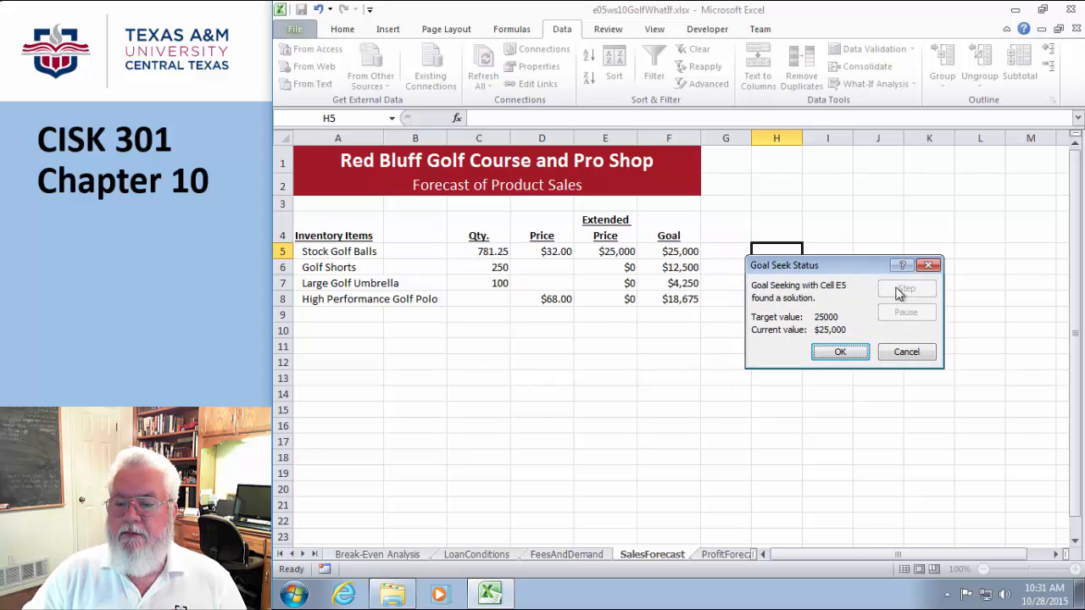
{"action": "left_click", "coordinate": [842, 352]}
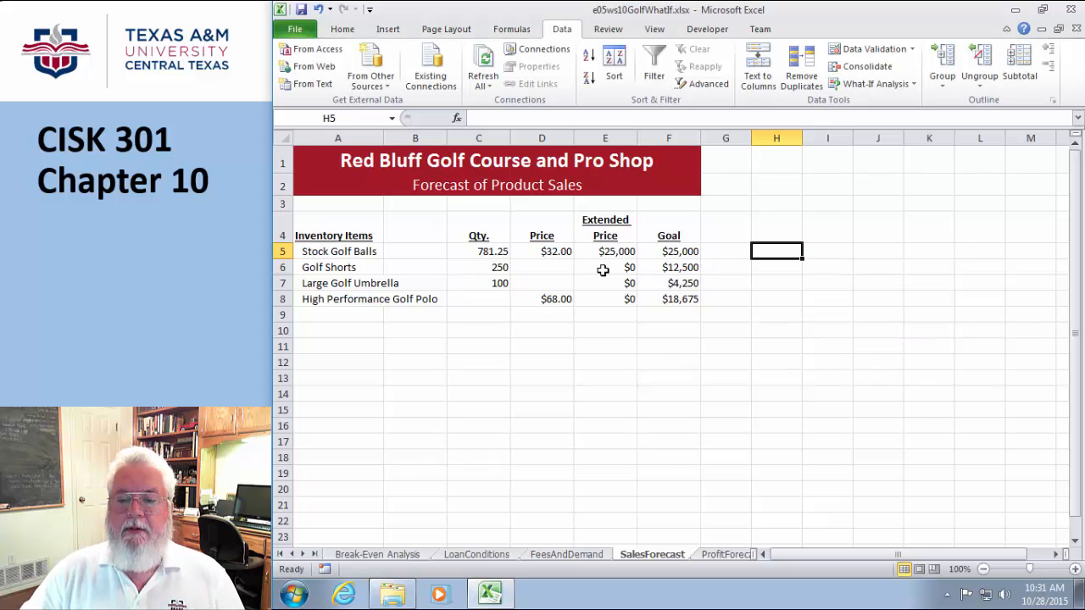
Step: Examine the solved Stock Golf Balls quantity in C5, and return the selection to an empty cell below the forecast table
{"action": "left_click", "coordinate": [515, 331]}
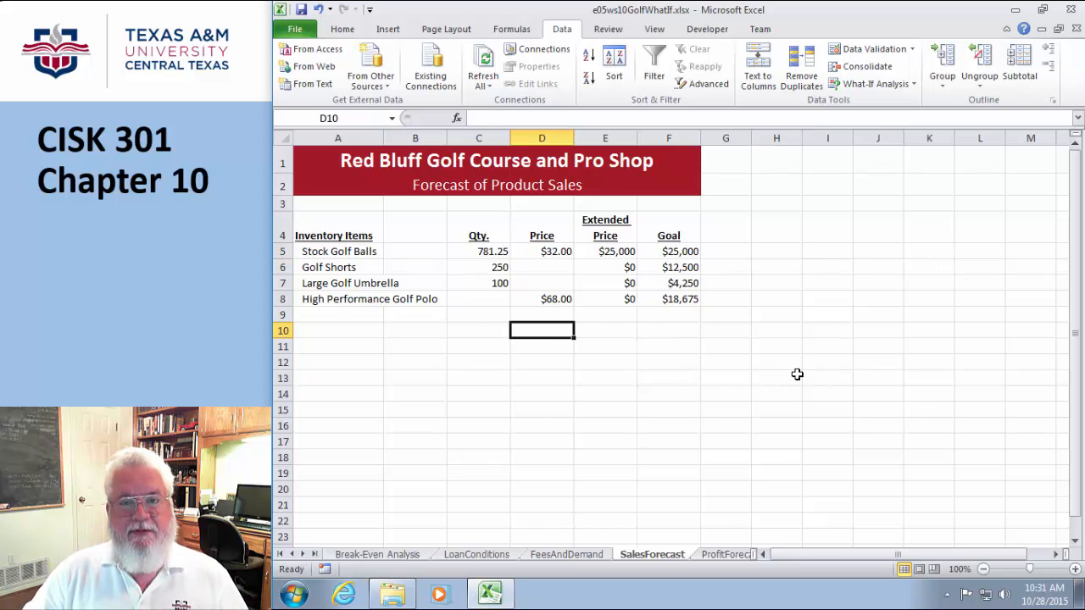
{"action": "left_click", "coordinate": [496, 251]}
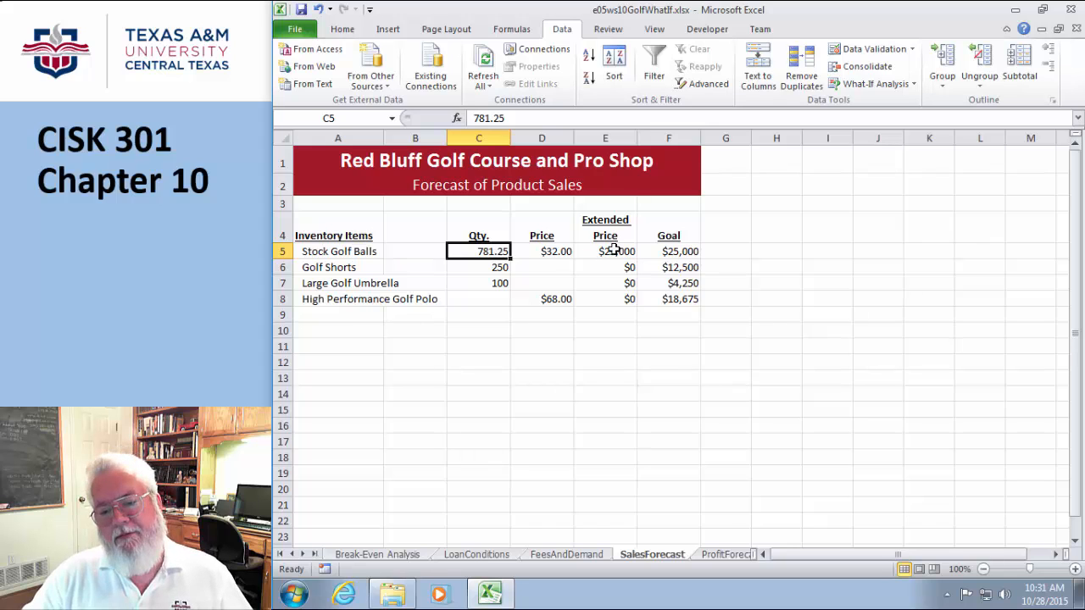
{"action": "left_click", "coordinate": [646, 382]}
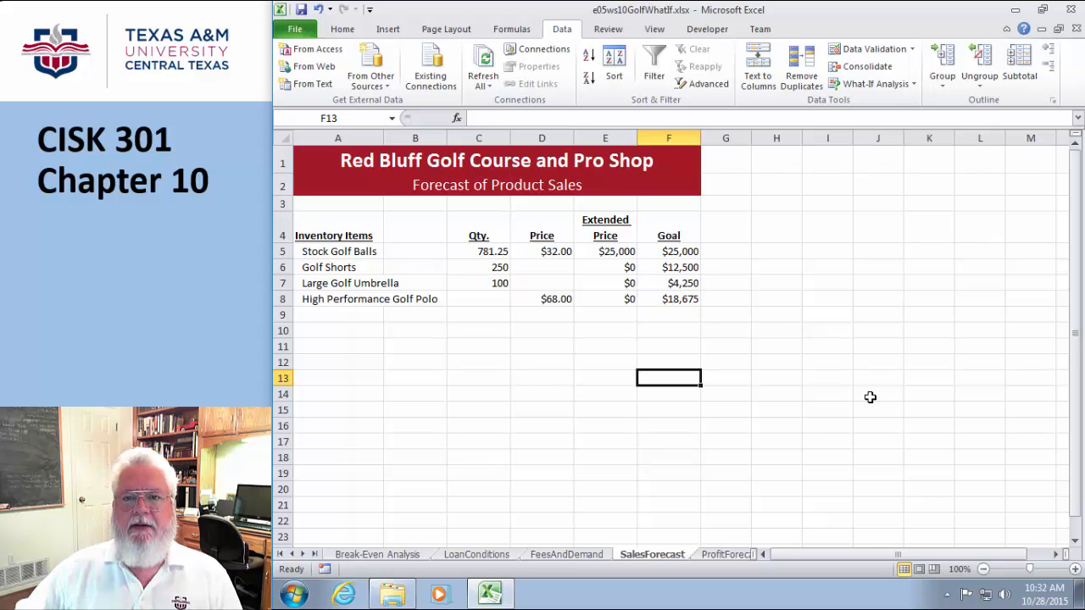
Step: Switch to the ProfitForecast sheet and select an empty cell outside the profit scenarios table
{"action": "left_click", "coordinate": [720, 558]}
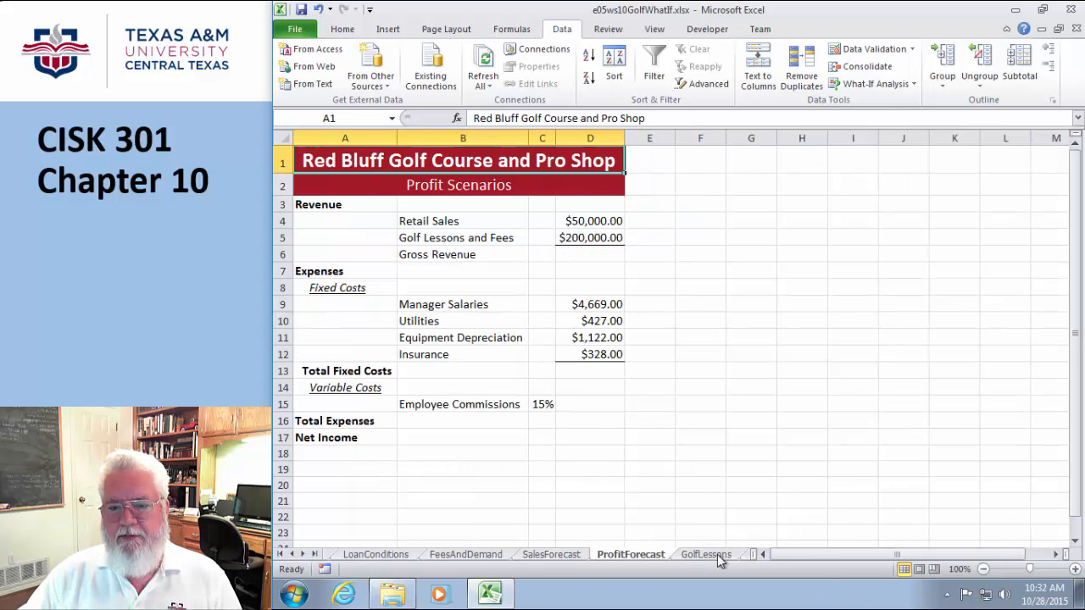
{"action": "left_click", "coordinate": [750, 375]}
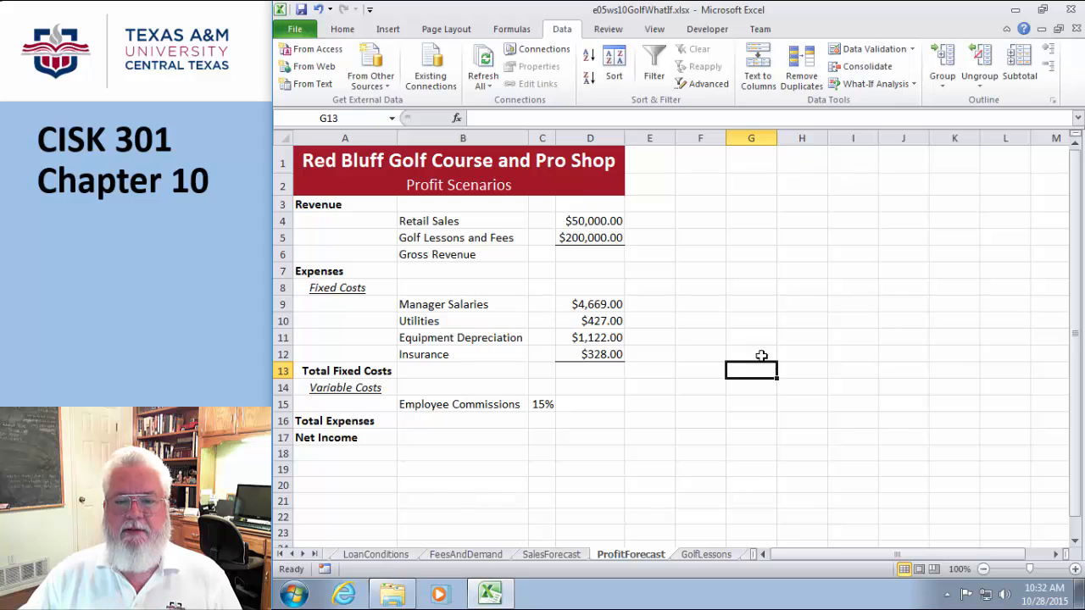